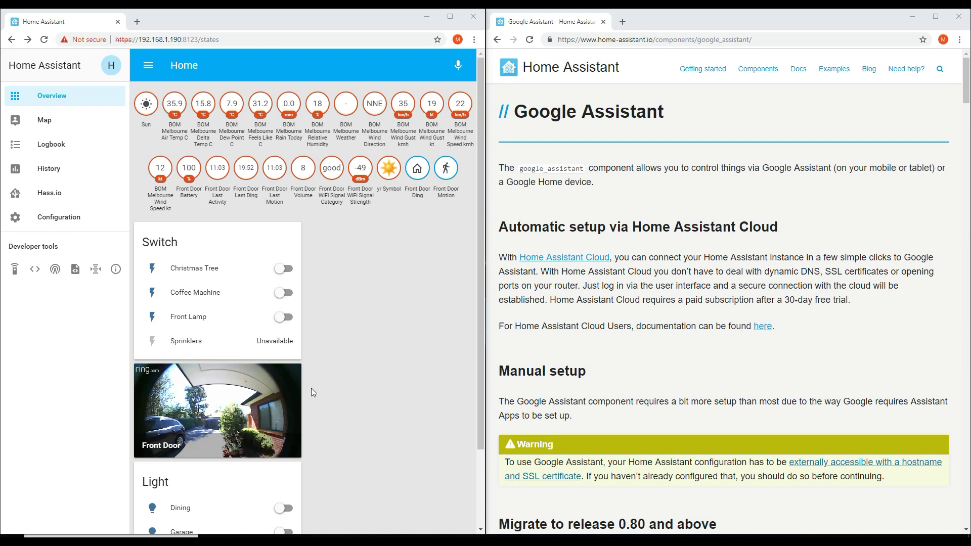
- Scroll the Google Assistant docs past Manual setup and Migrate to First time setup
scroll(316, 476, down, 2)
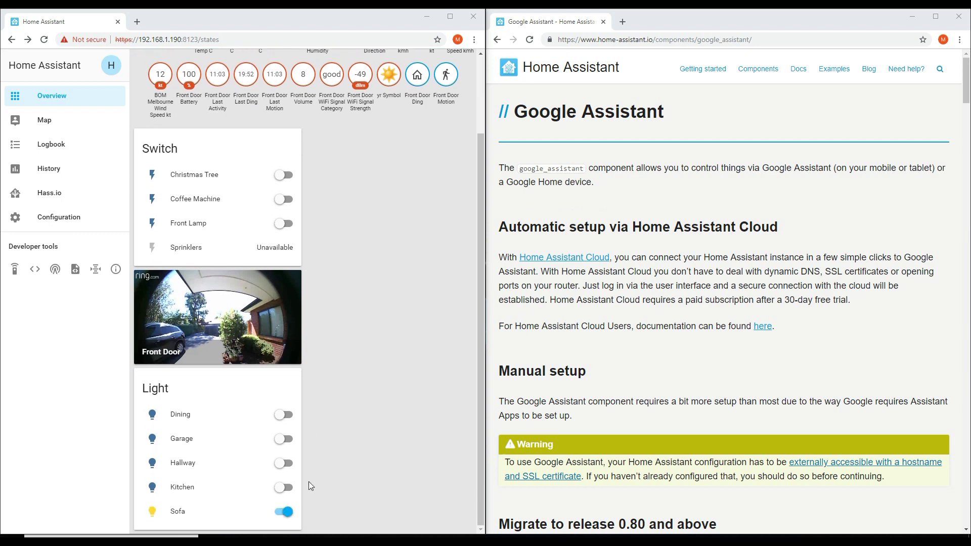
scroll(367, 372, up, 2)
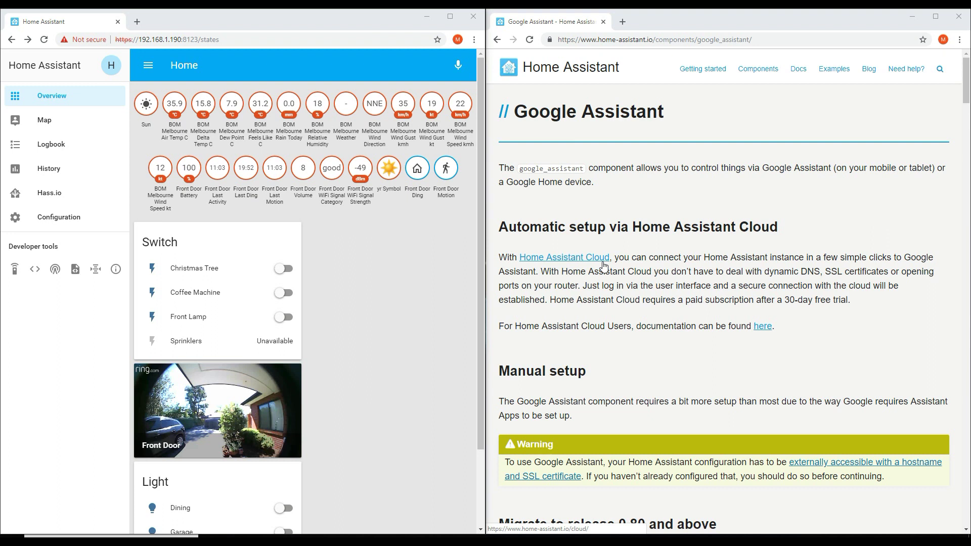
scroll(604, 265, down, 3)
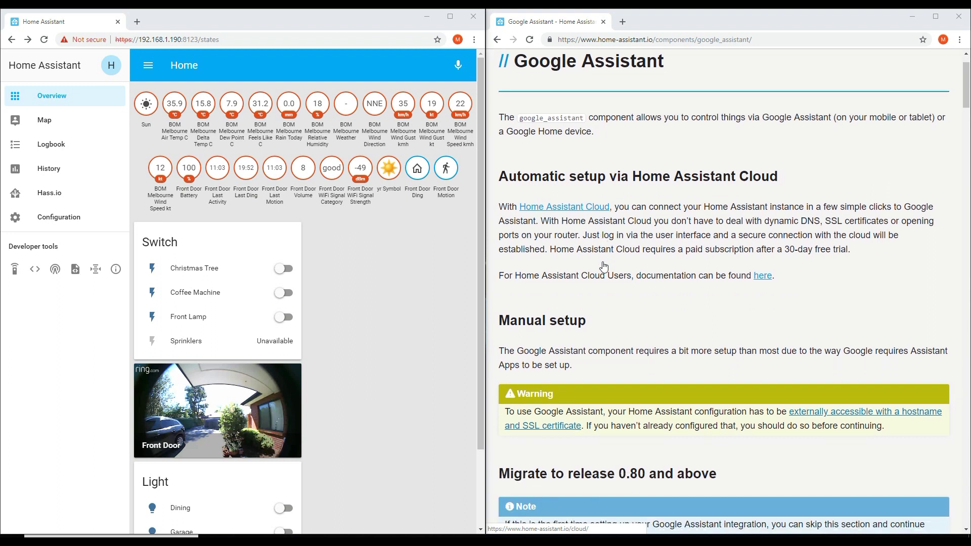
scroll(604, 265, down, 3)
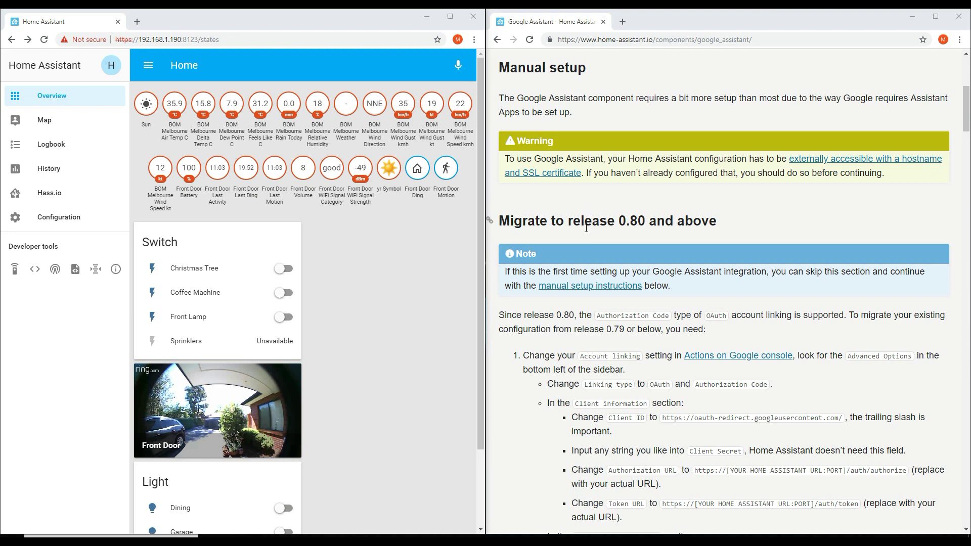
scroll(586, 228, down, 2)
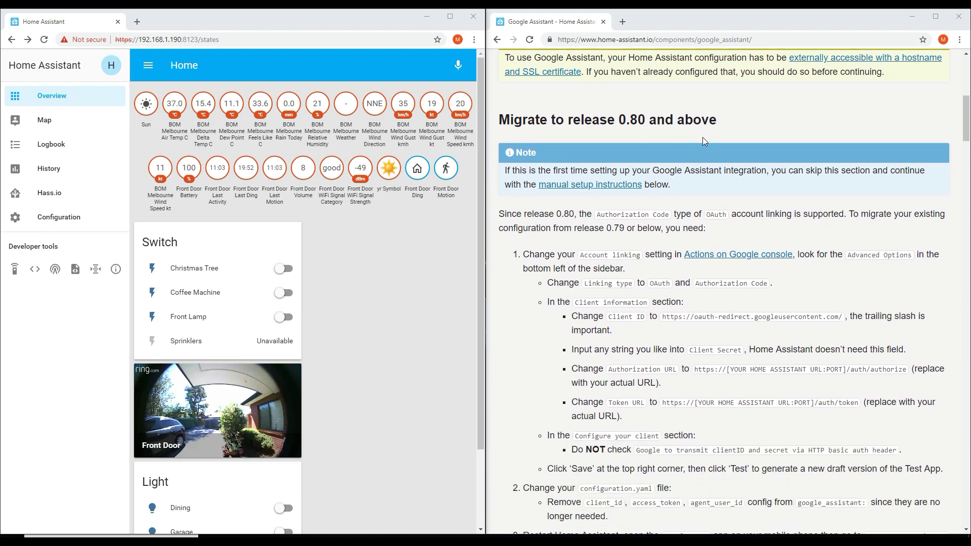
scroll(675, 172, down, 7)
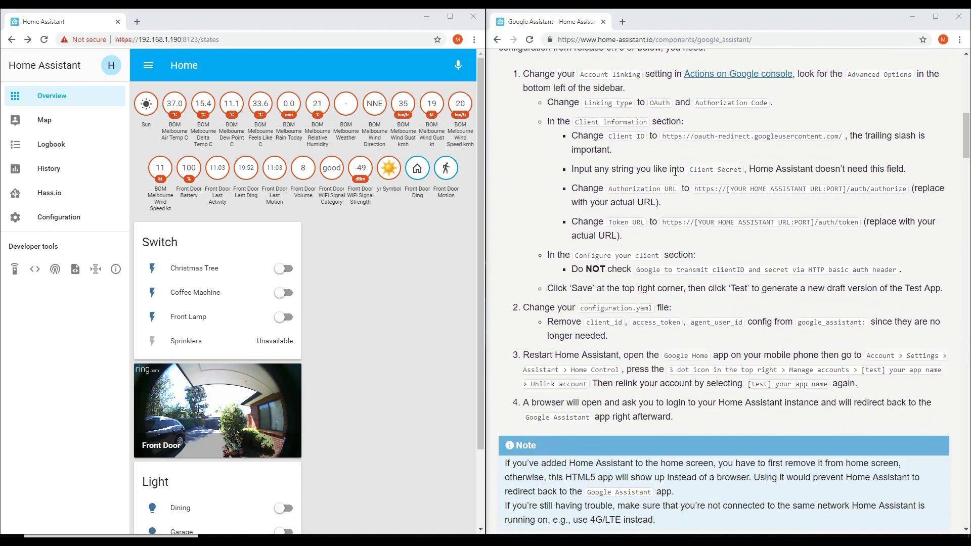
scroll(675, 172, down, 7)
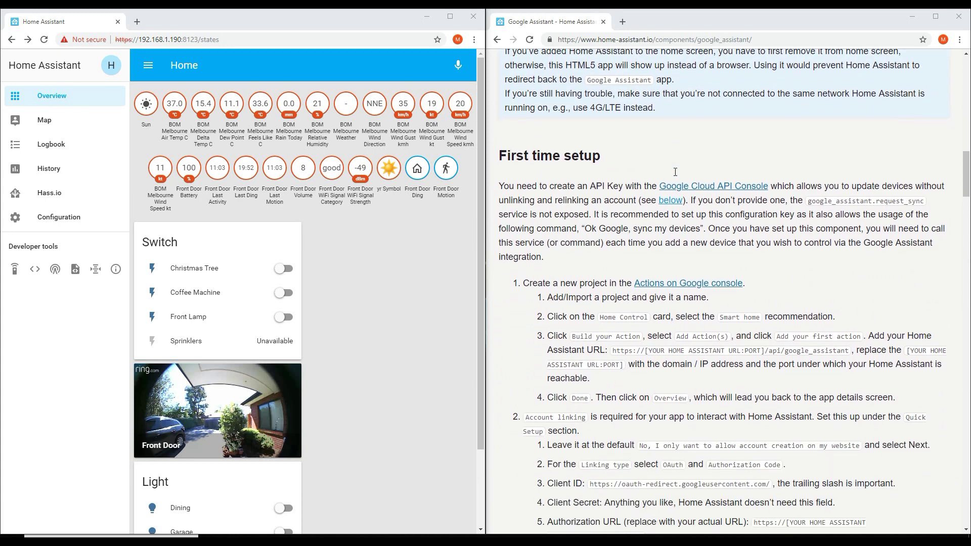
scroll(676, 172, up, 1)
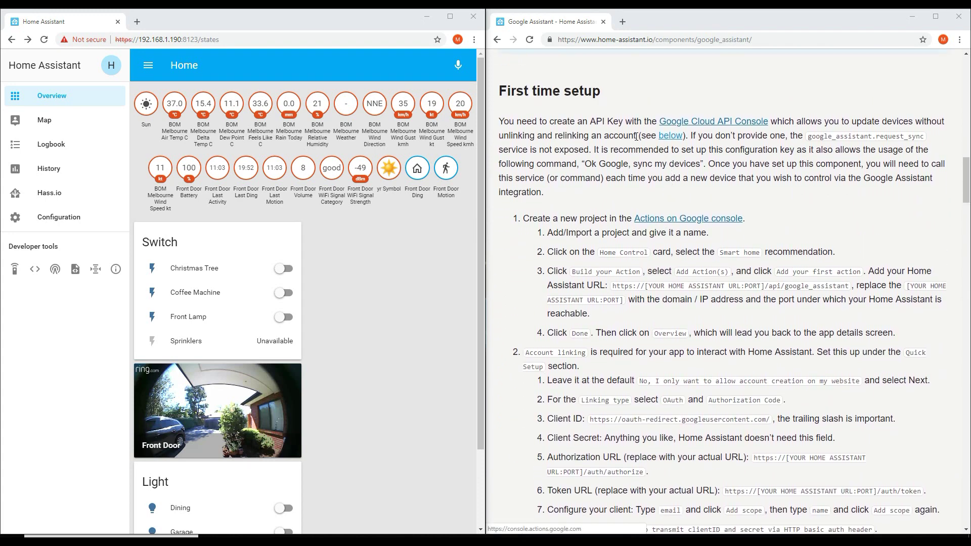
- Open the Google Cloud API Console and create a project named hassio-56df1
middle_click(681, 125)
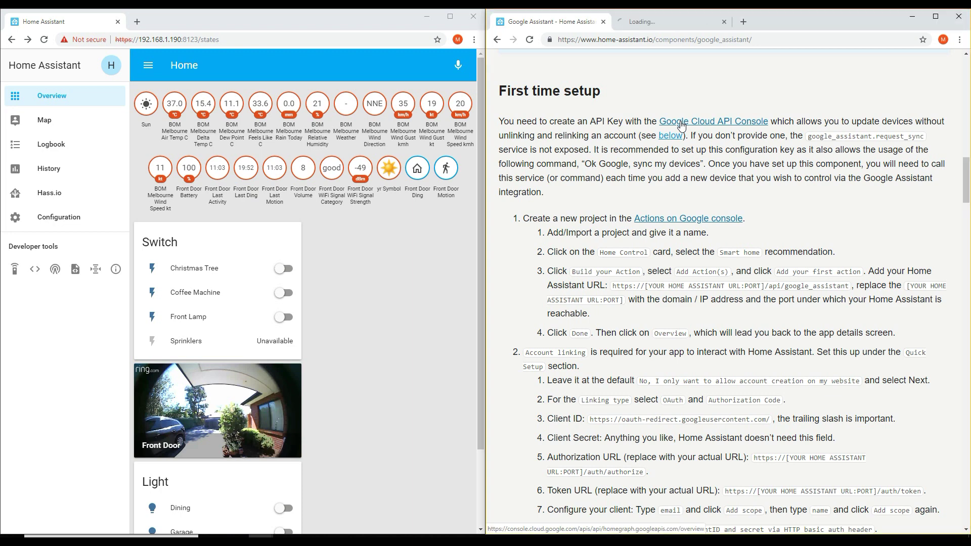
click(674, 26)
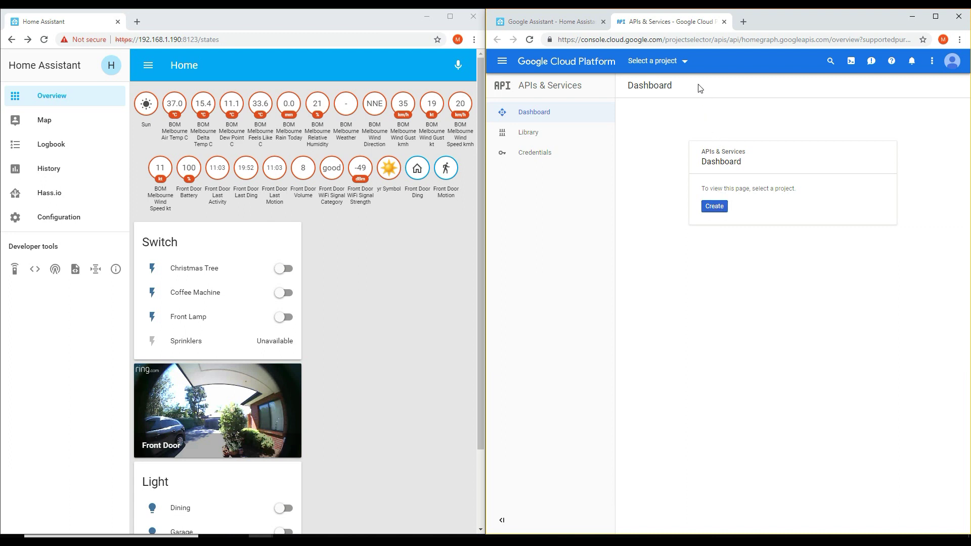
click(715, 207)
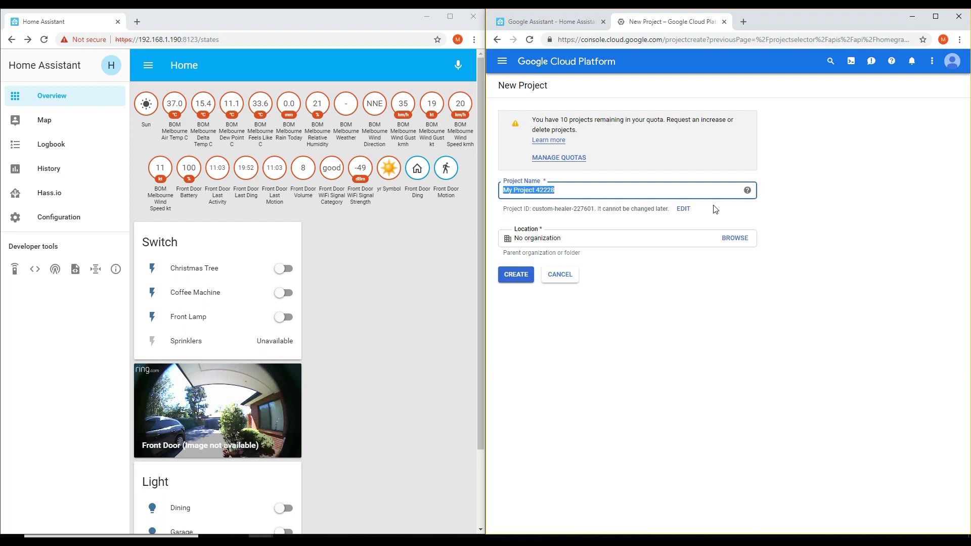
text(hassio)
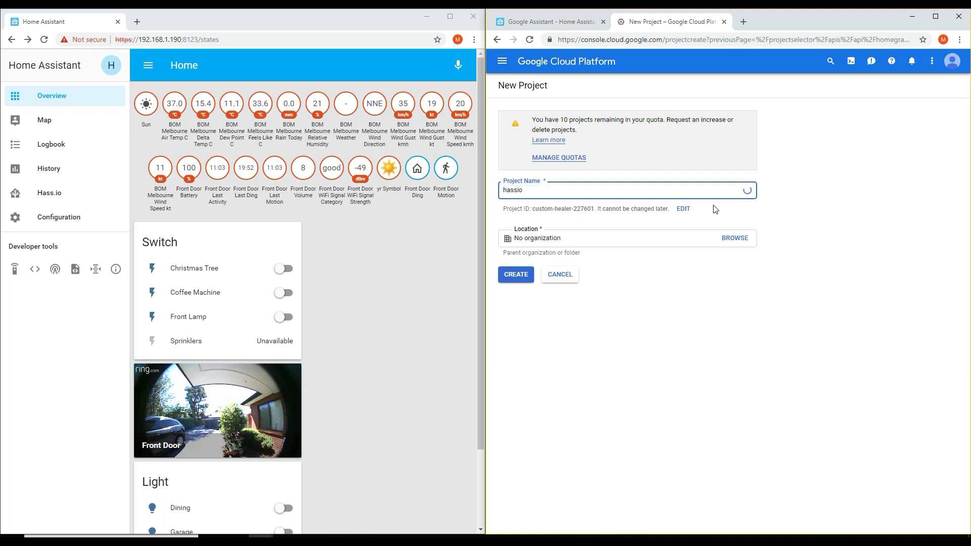
text(-56df1)
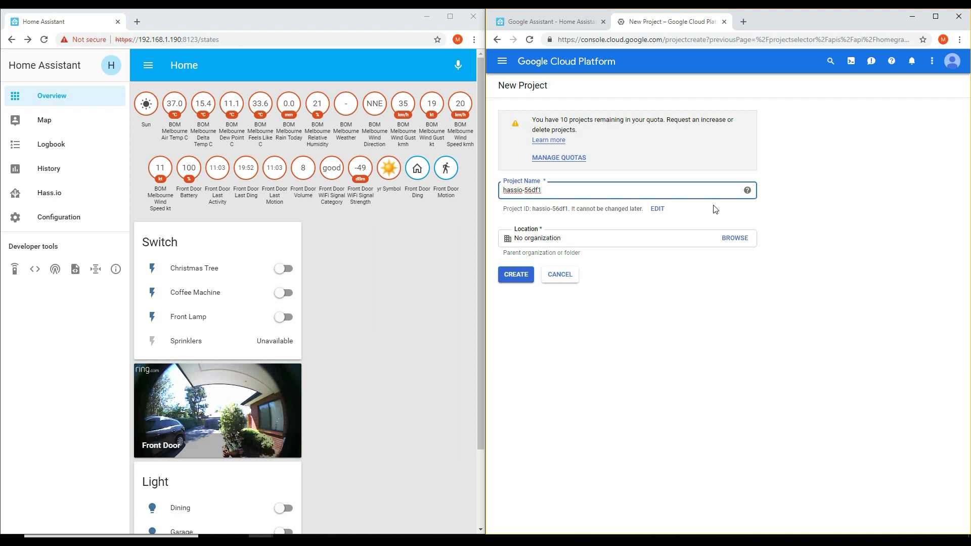
click(510, 282)
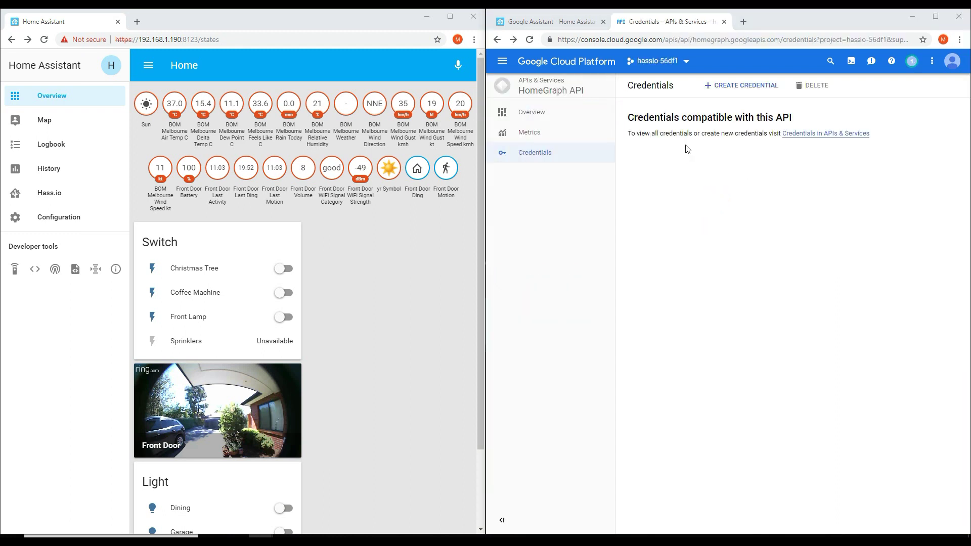
- Open the Actions on Google console from the Google Assistant setup docs
click(555, 23)
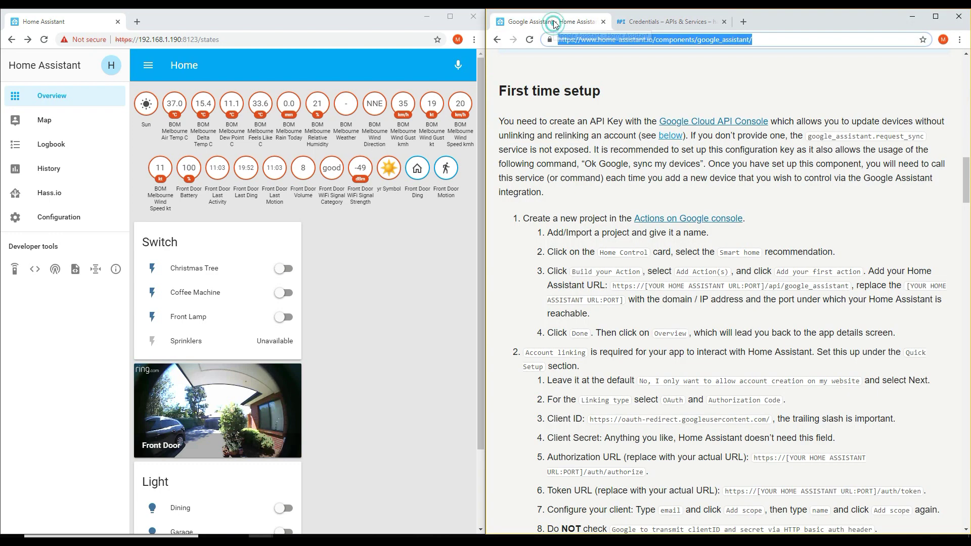
ctrl+click(662, 223)
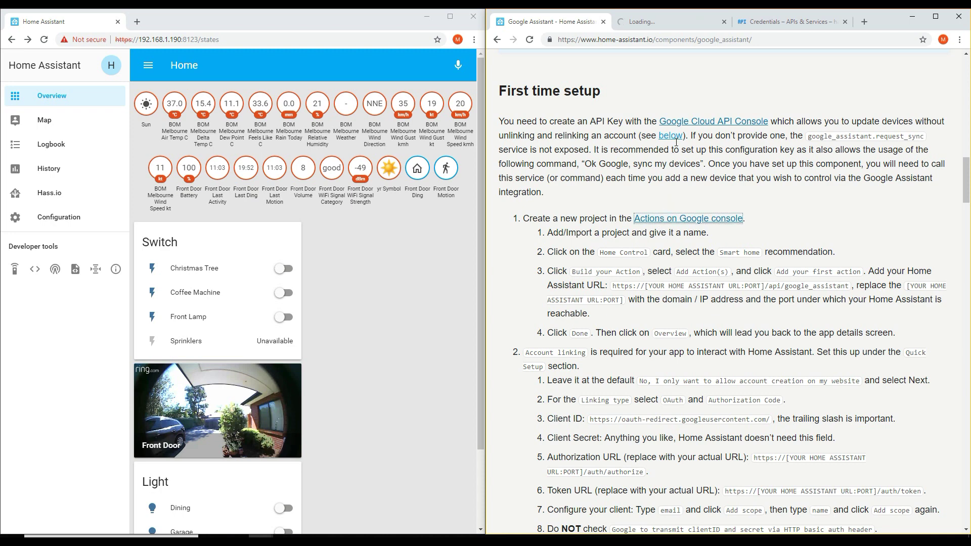
click(659, 22)
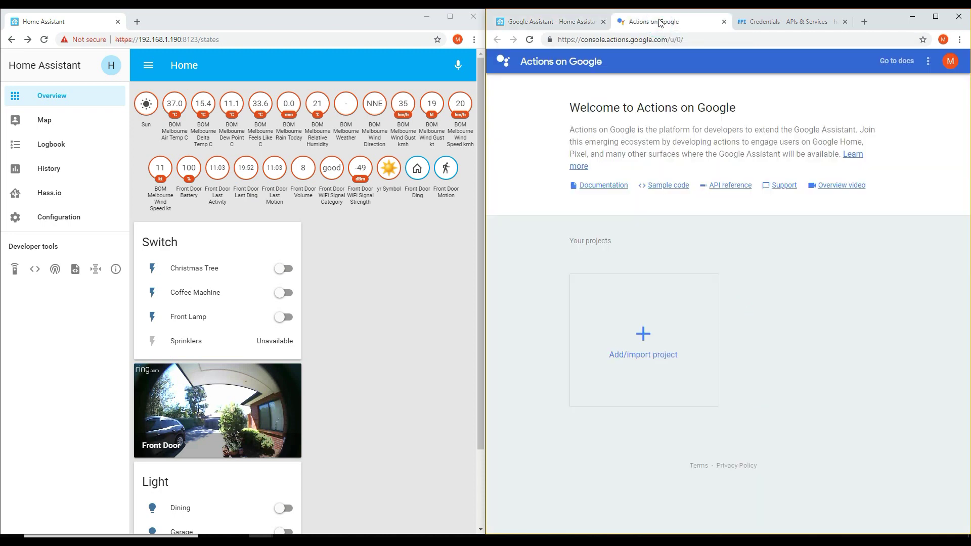
- Import the existing hassio-56df1 Cloud project into Actions on Google
click(642, 360)
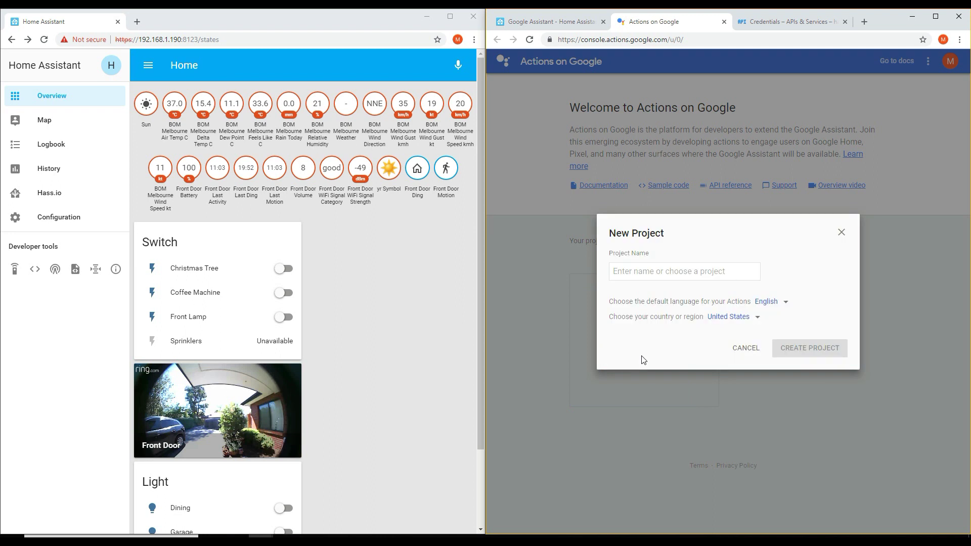
click(658, 271)
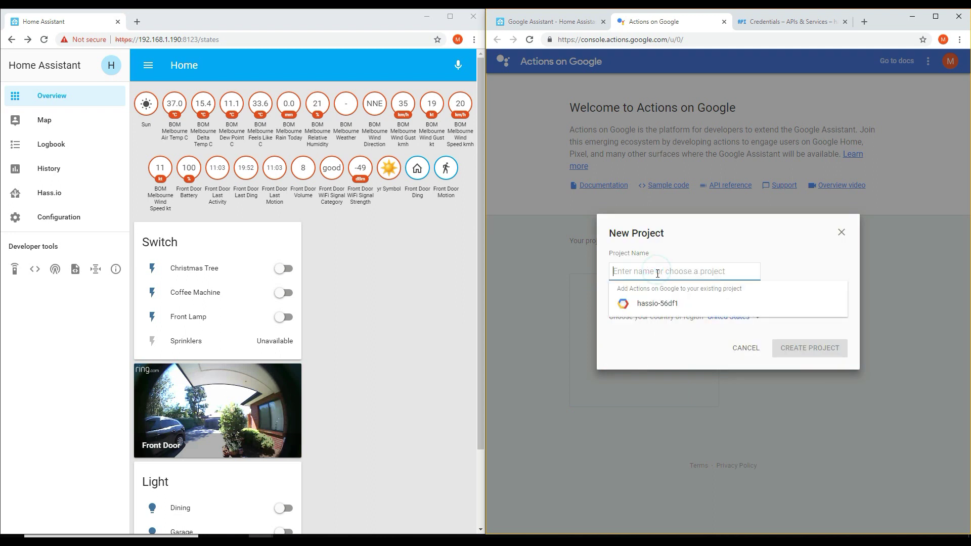
click(658, 303)
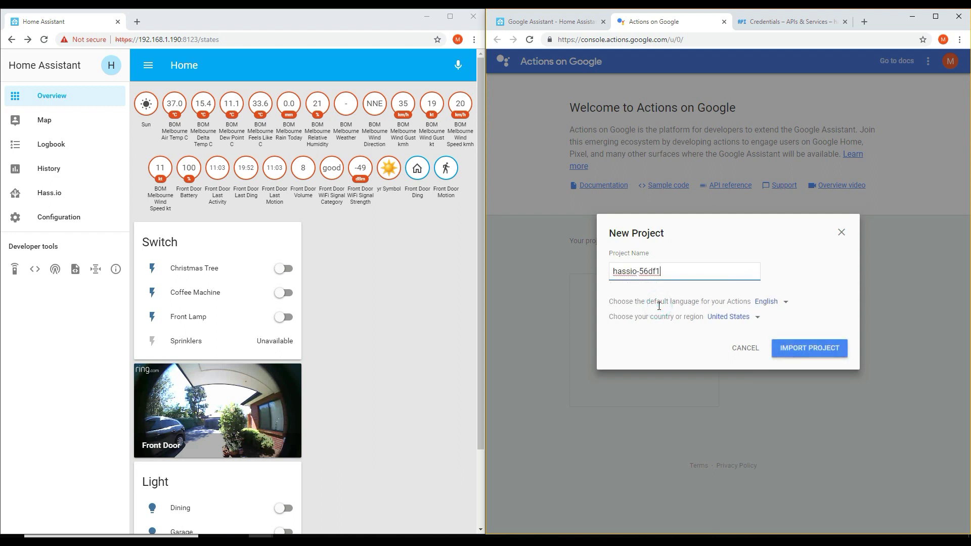
click(809, 356)
click(309, 205)
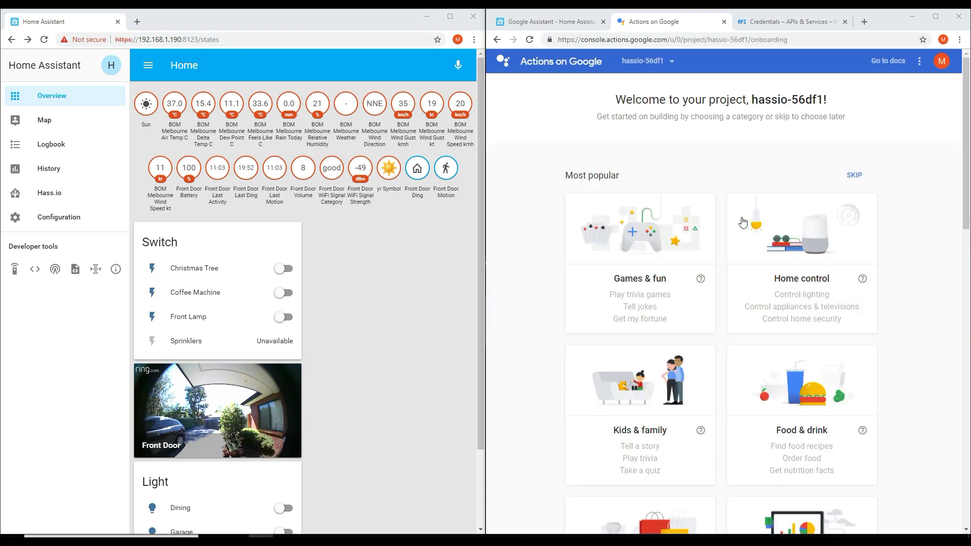
- Choose Home control > Smart home for hassio-56df1 and add its first Smart Home action
click(803, 264)
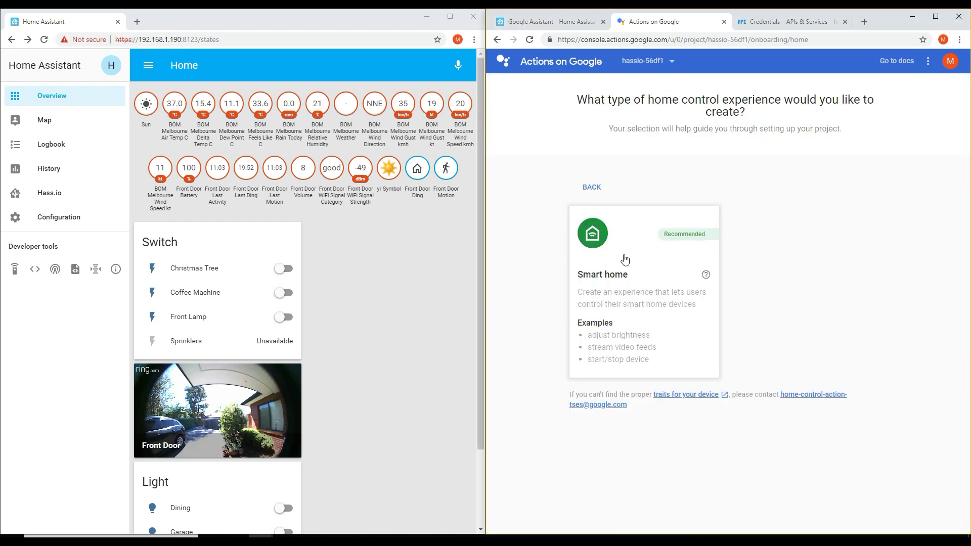
click(625, 259)
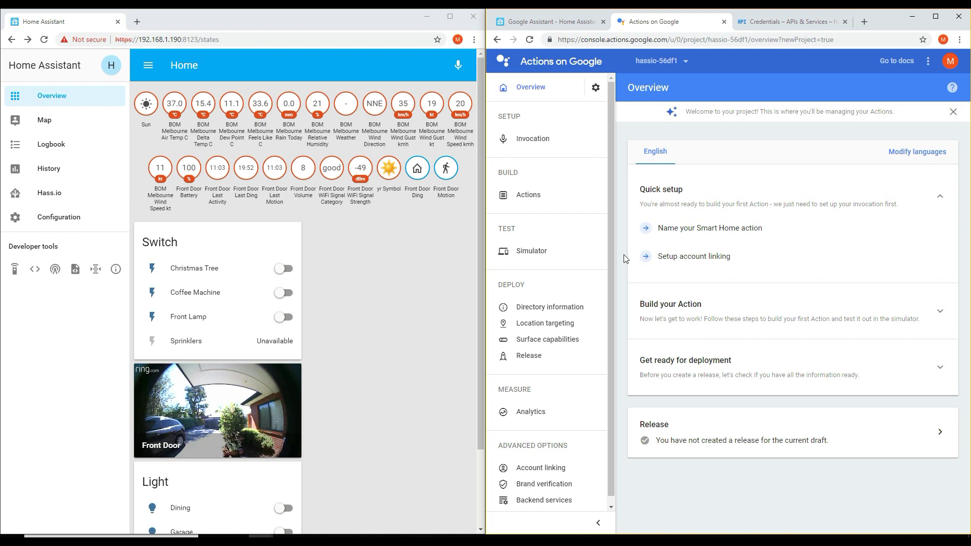
click(782, 318)
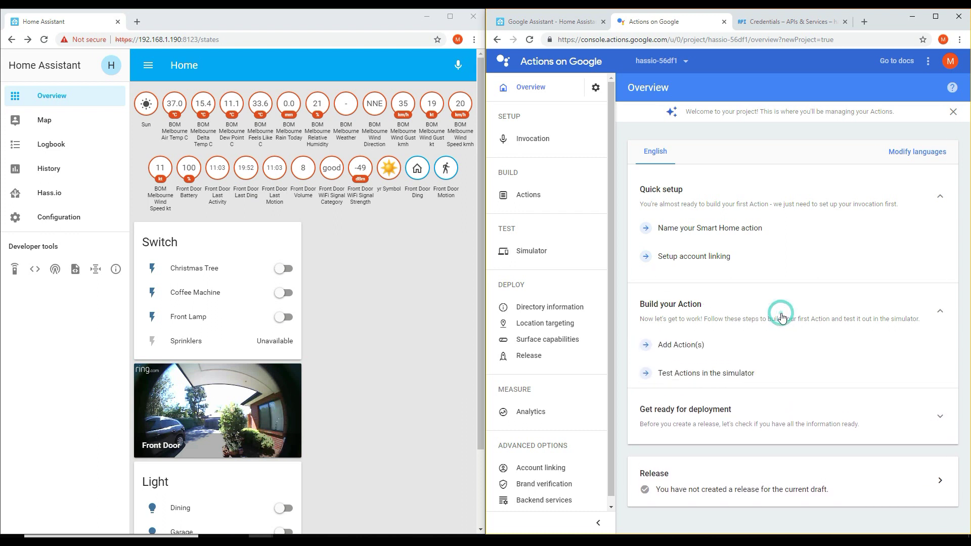
click(682, 344)
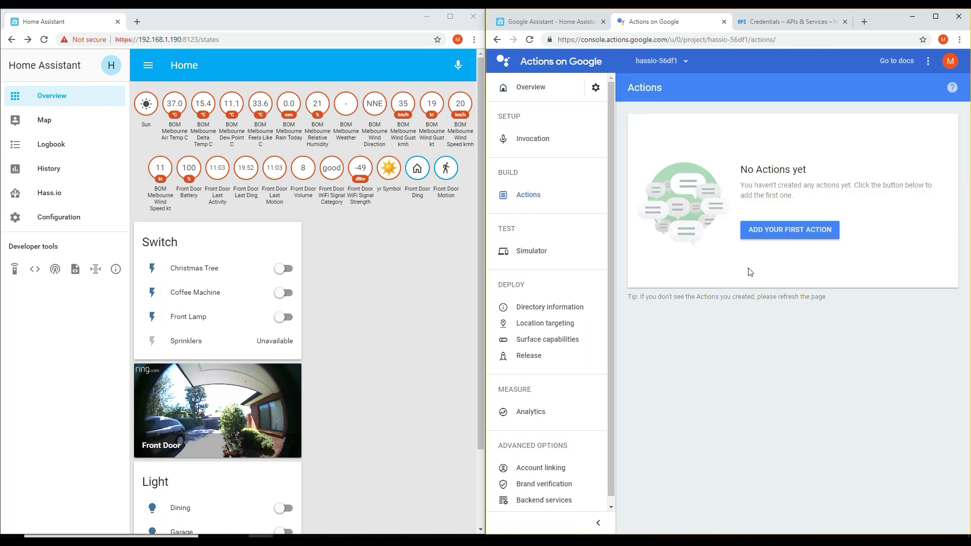
click(780, 236)
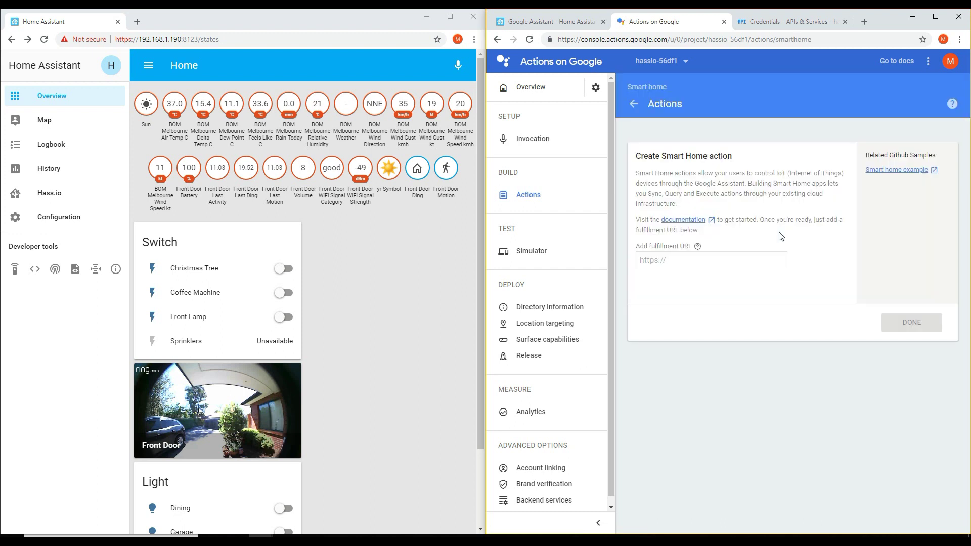
- Paste the Home Assistant duckdns.org:8123/api/google_assistant URL as the fulfillment URL and confirm
click(691, 260)
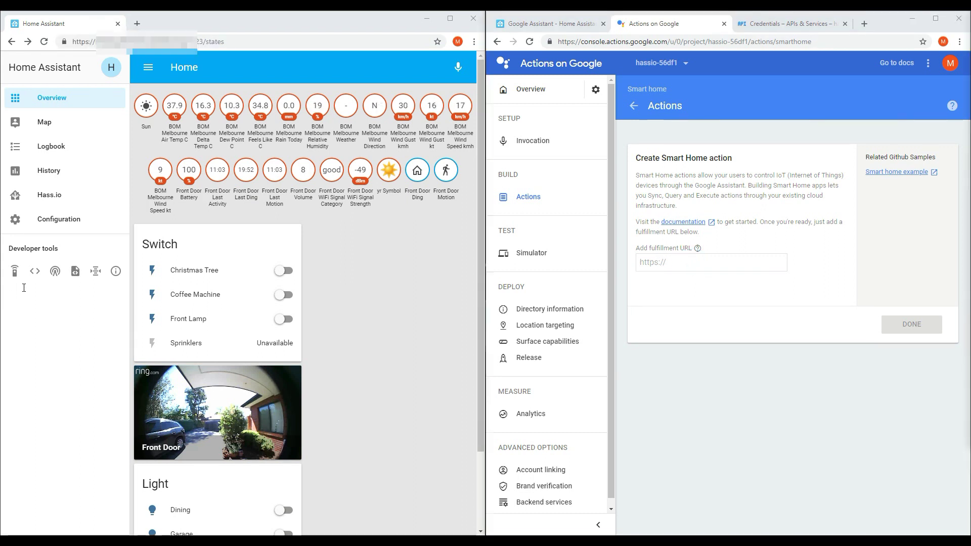
click(671, 265)
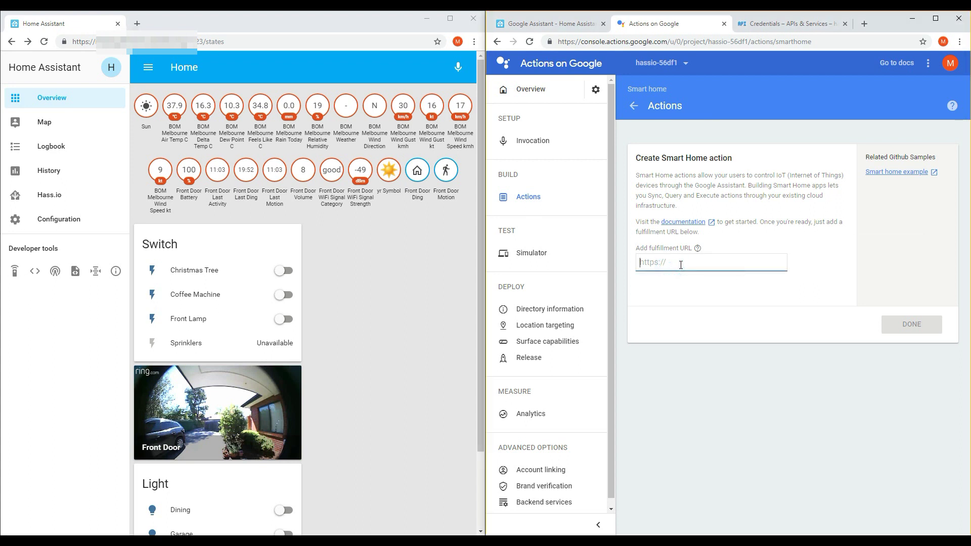
key(ctrl+v)
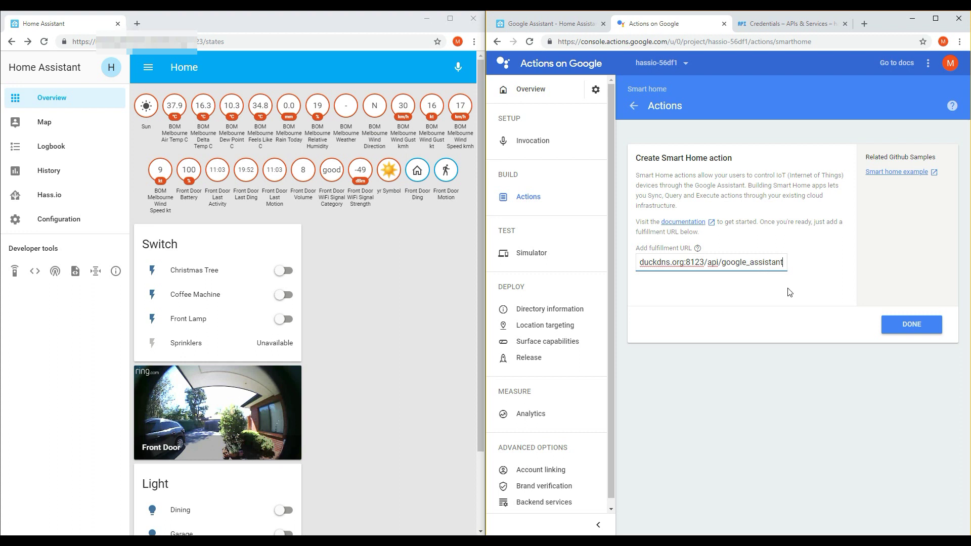
click(892, 327)
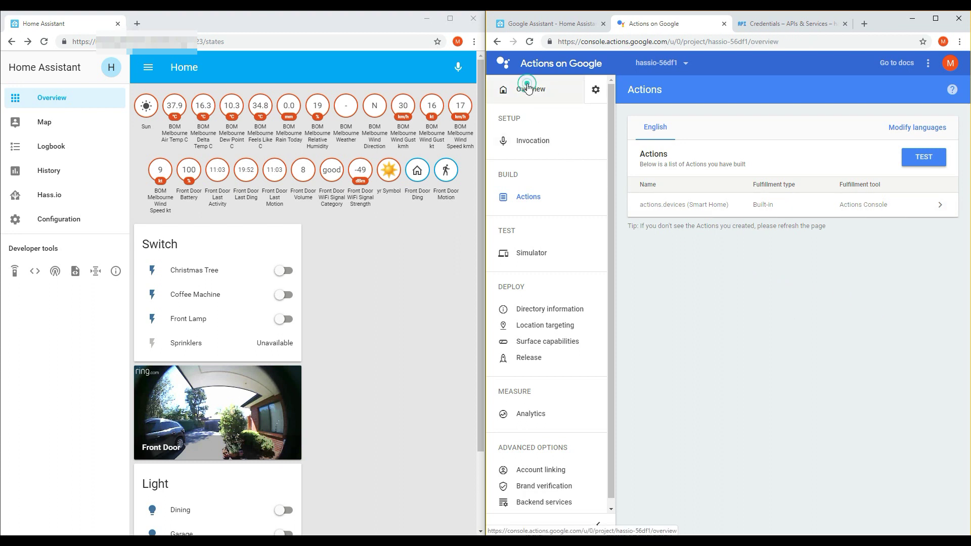
- Set up account linking with website-only account creation, OAuth and Authorization code grant
click(529, 89)
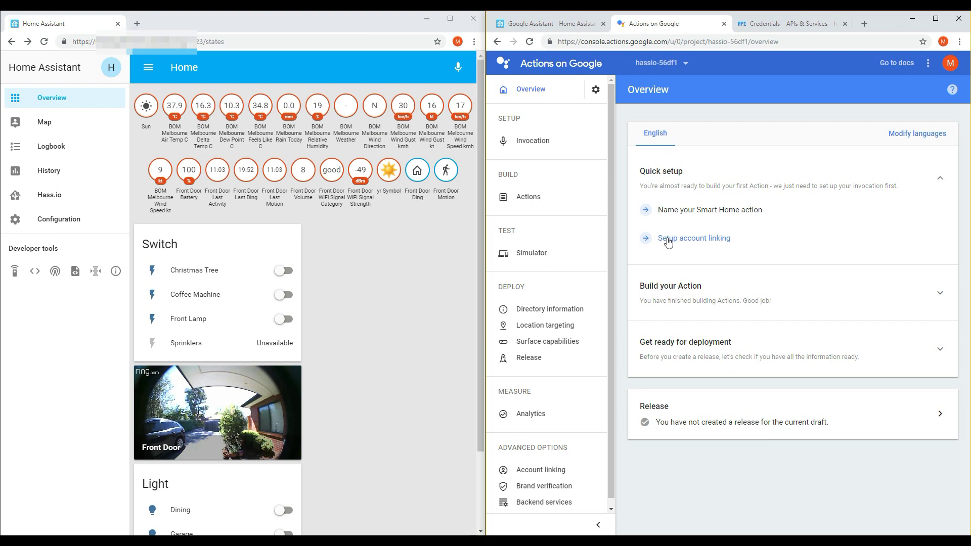
click(668, 241)
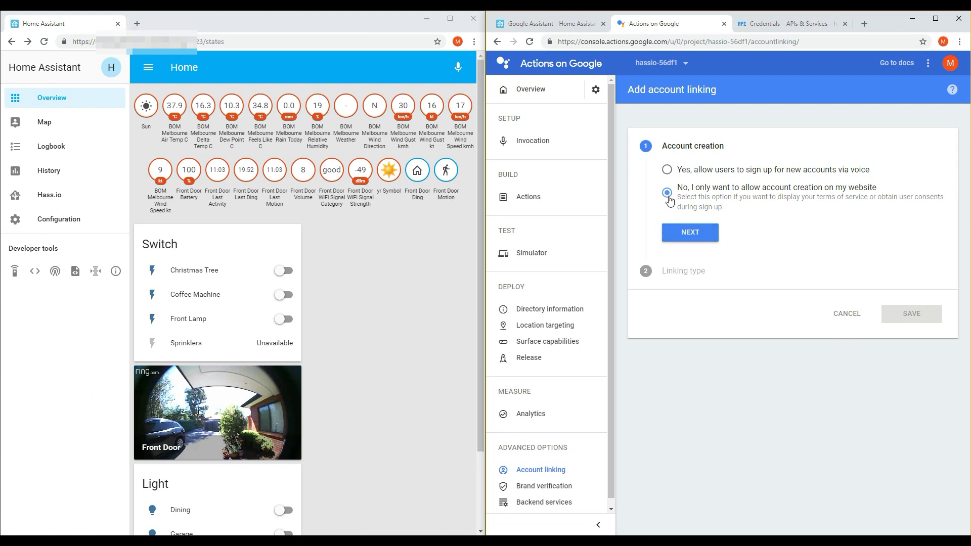
click(672, 232)
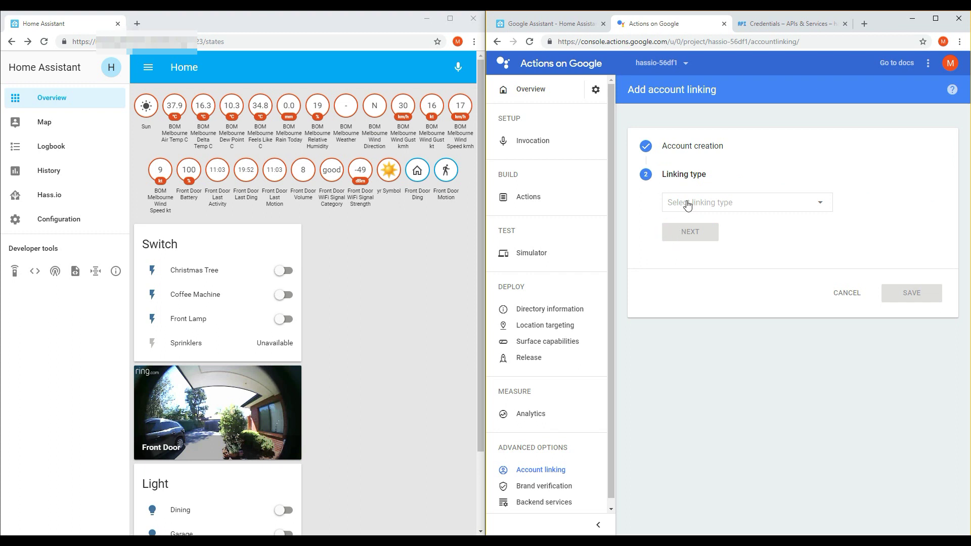
click(687, 204)
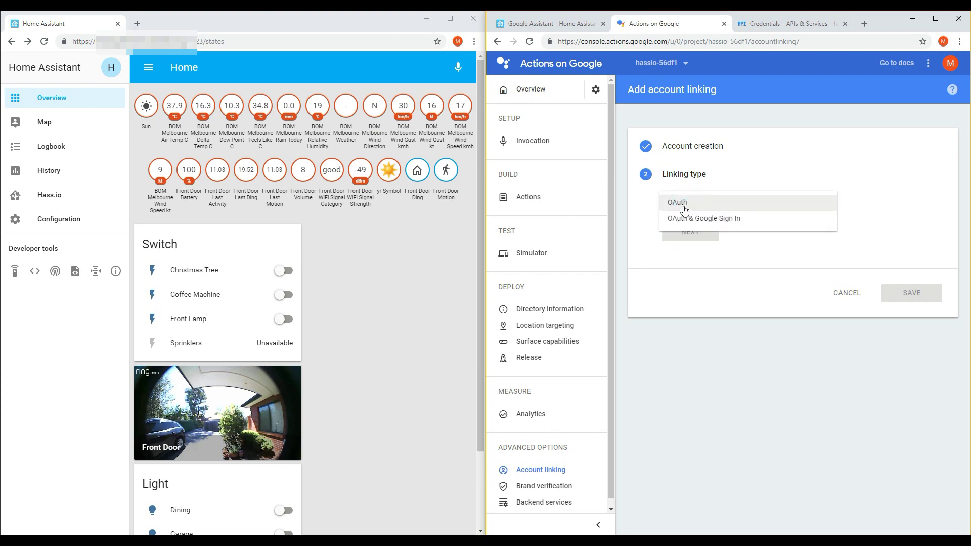
click(685, 209)
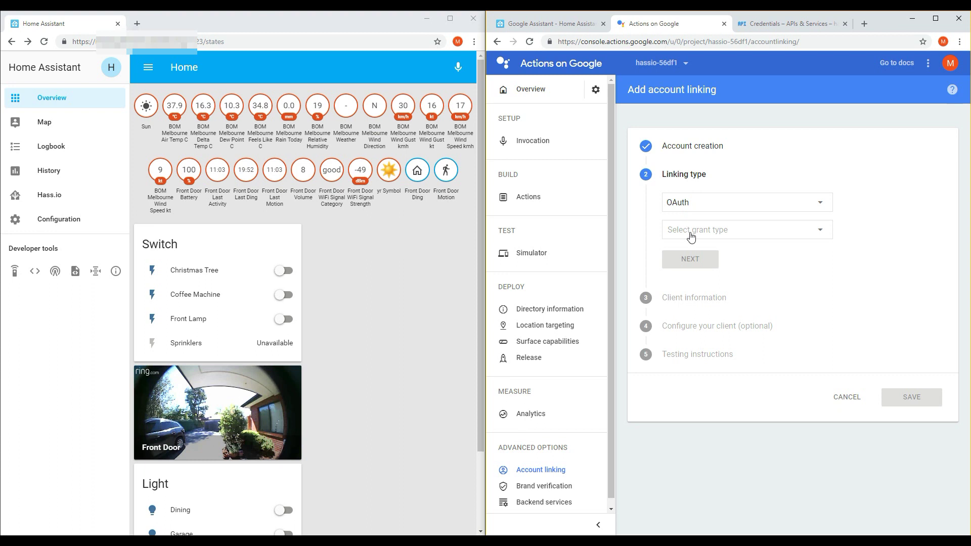
click(691, 231)
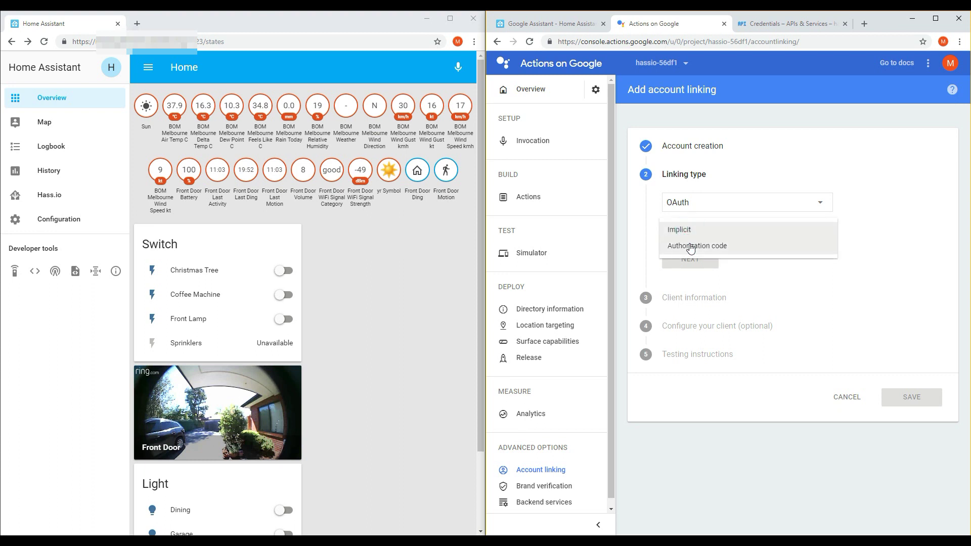
click(692, 247)
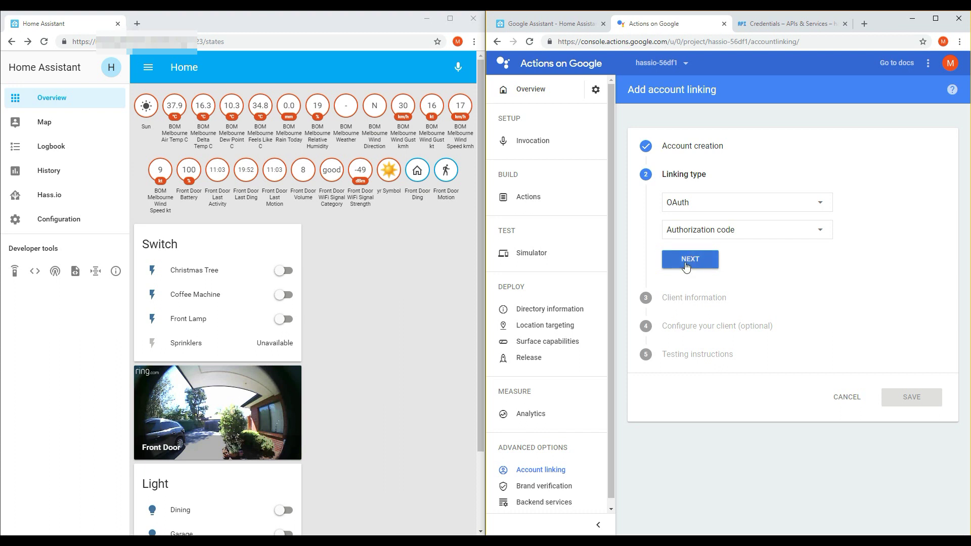
click(687, 266)
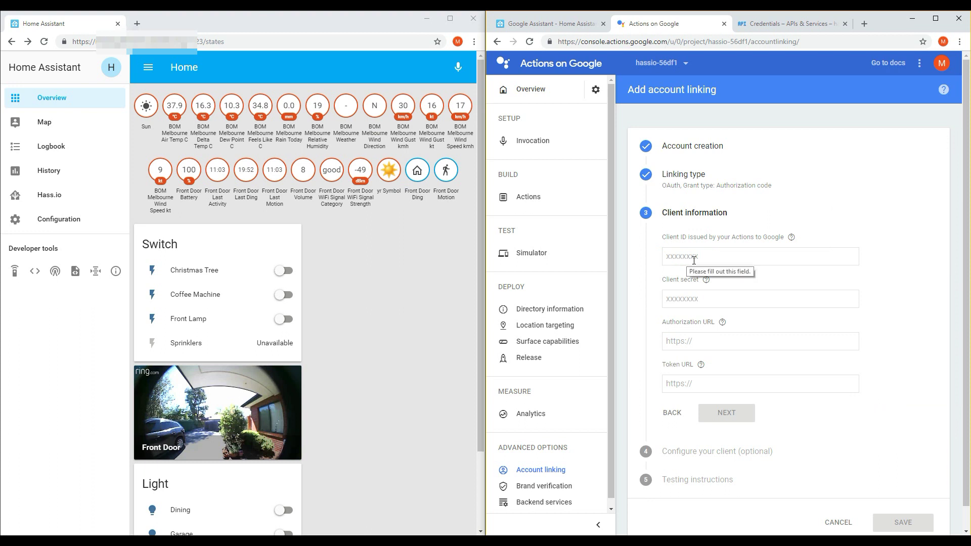
click(694, 258)
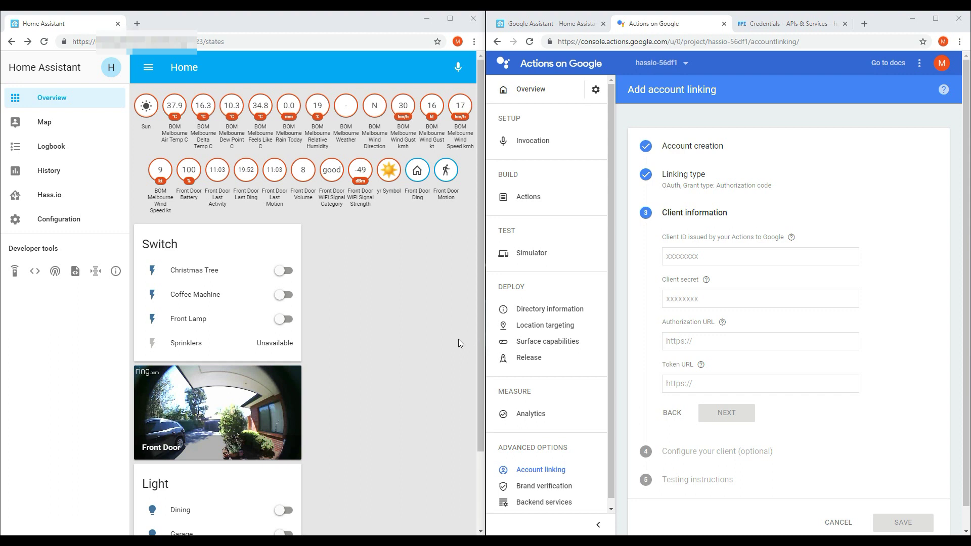
click(797, 248)
text(https://oauth-redirect.googleusercontent.com/)
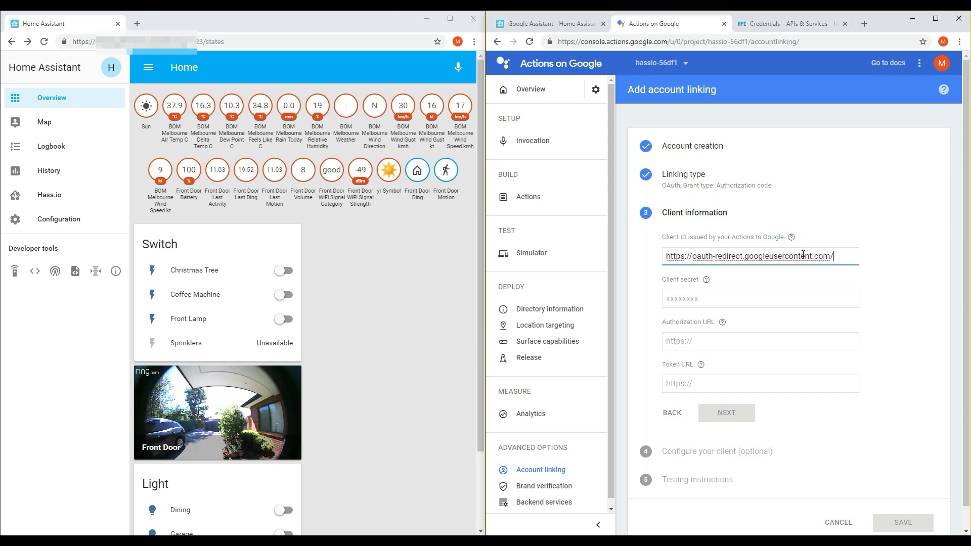
click(793, 302)
key(ctrl+v)
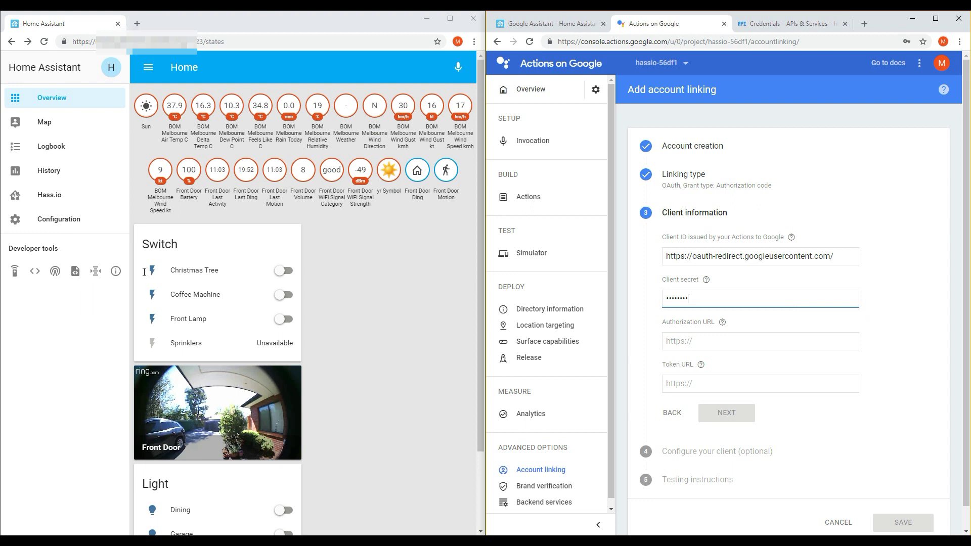
- Fill in Home Assistant's :8123/auth/authorize and :8123/auth/token URLs
click(217, 262)
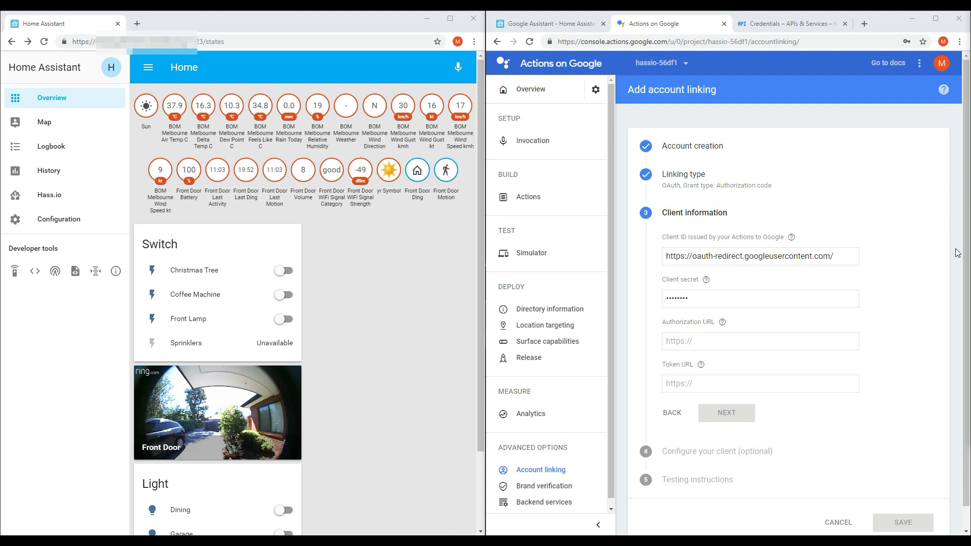
click(693, 341)
key(ctrl+v)
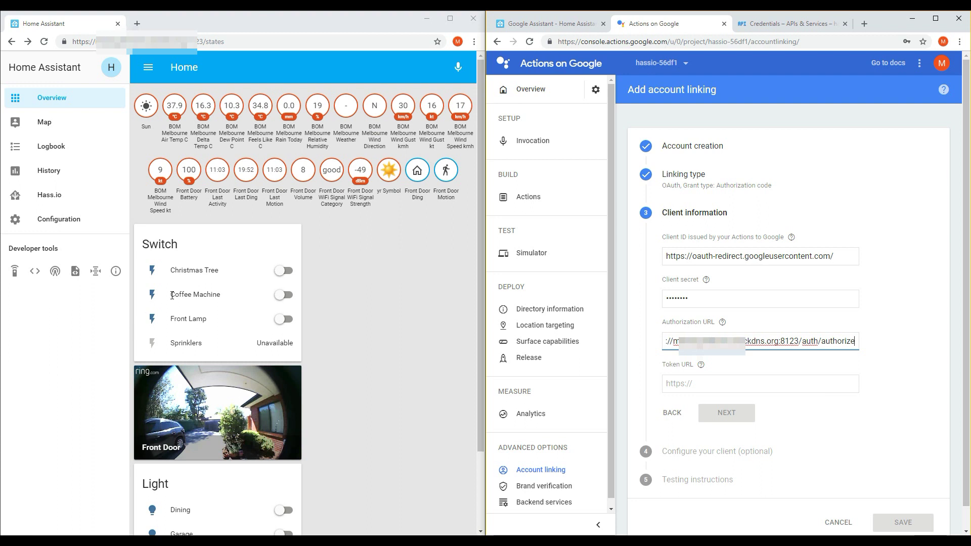
click(209, 281)
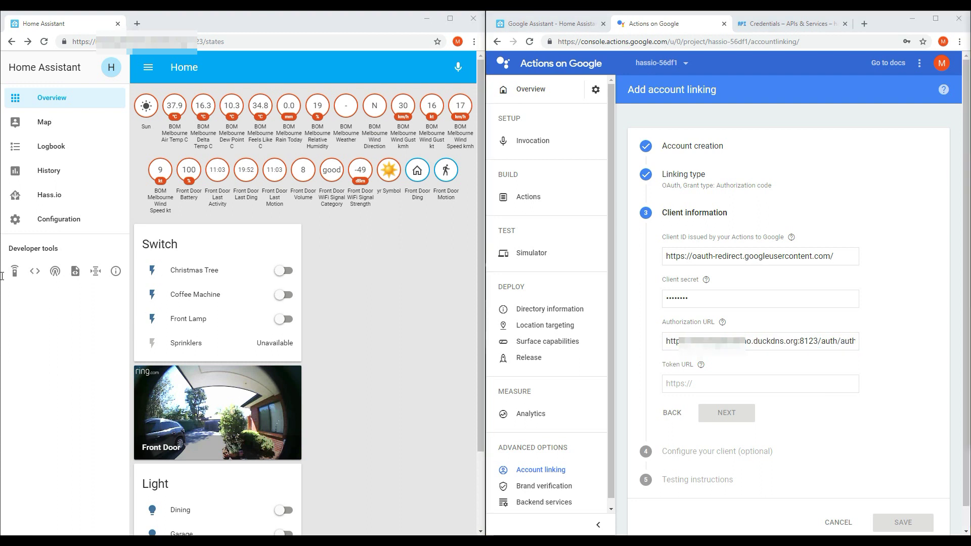
click(762, 384)
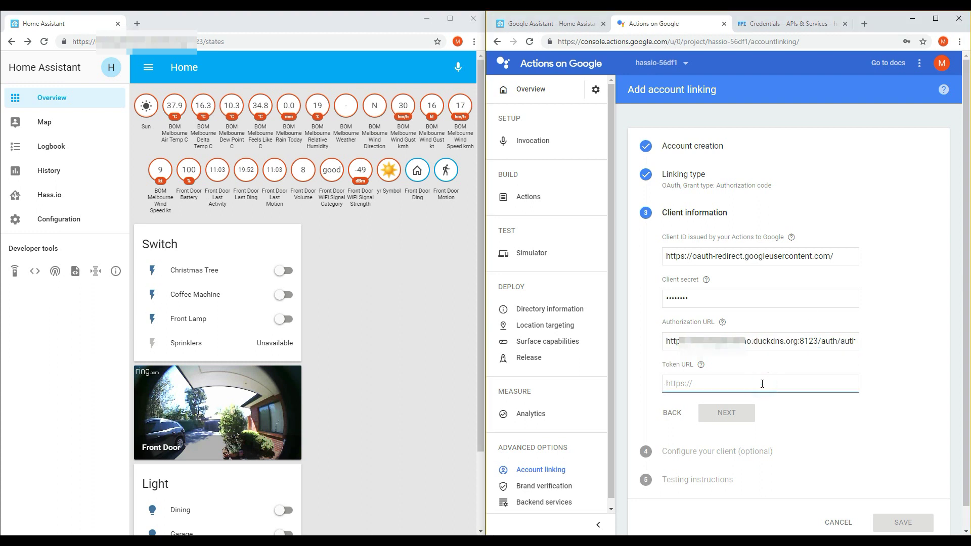
key(ctrl+v)
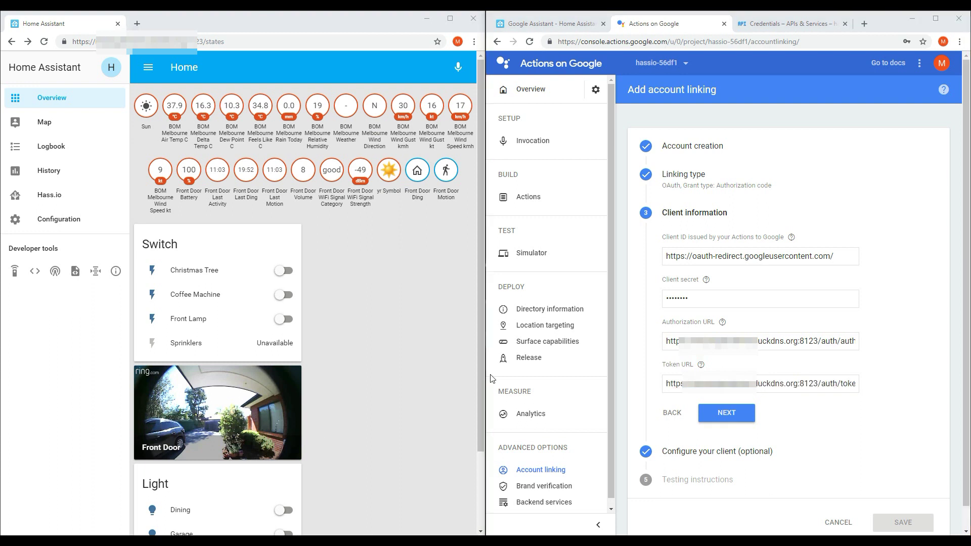
- Add the email and name scopes to the account linking configuration
click(739, 419)
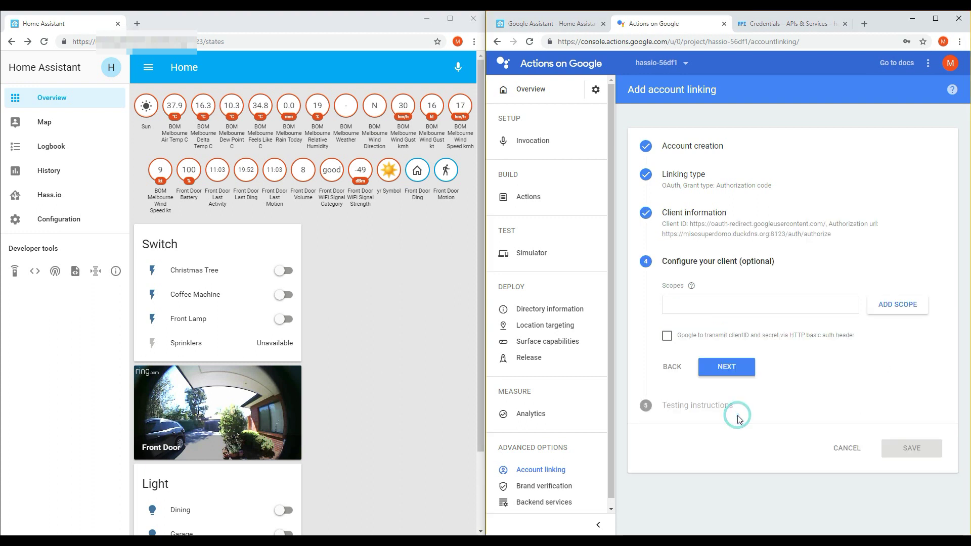
click(719, 307)
text(email)
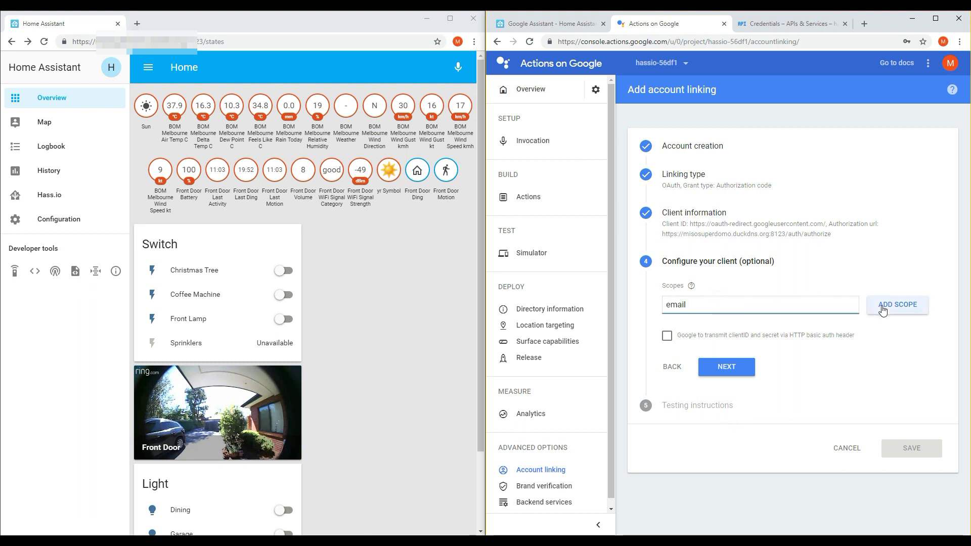
click(883, 309)
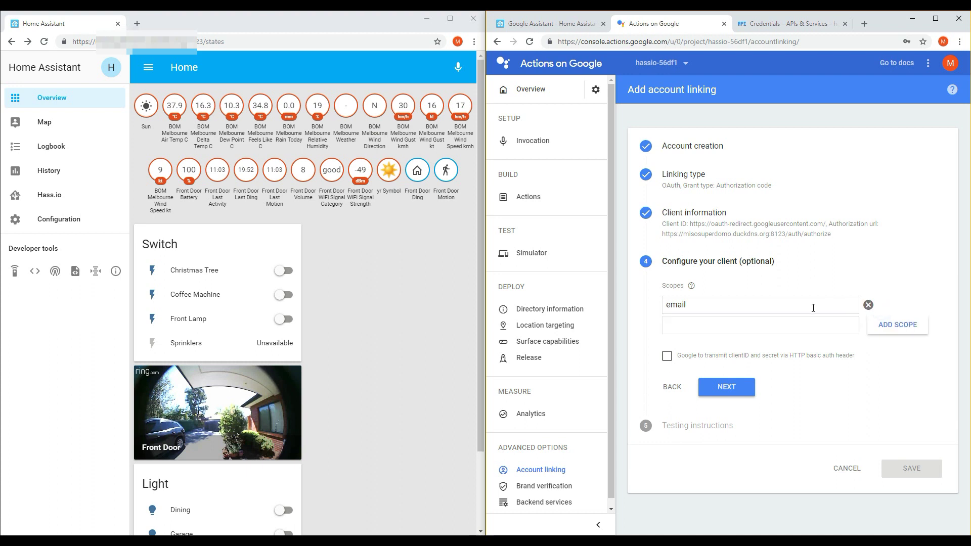
click(738, 325)
text(name)
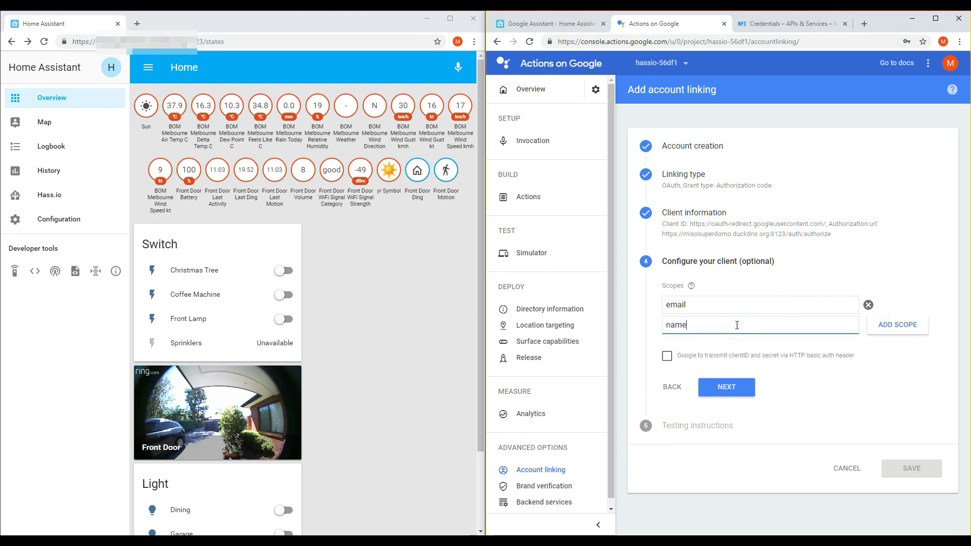
click(896, 325)
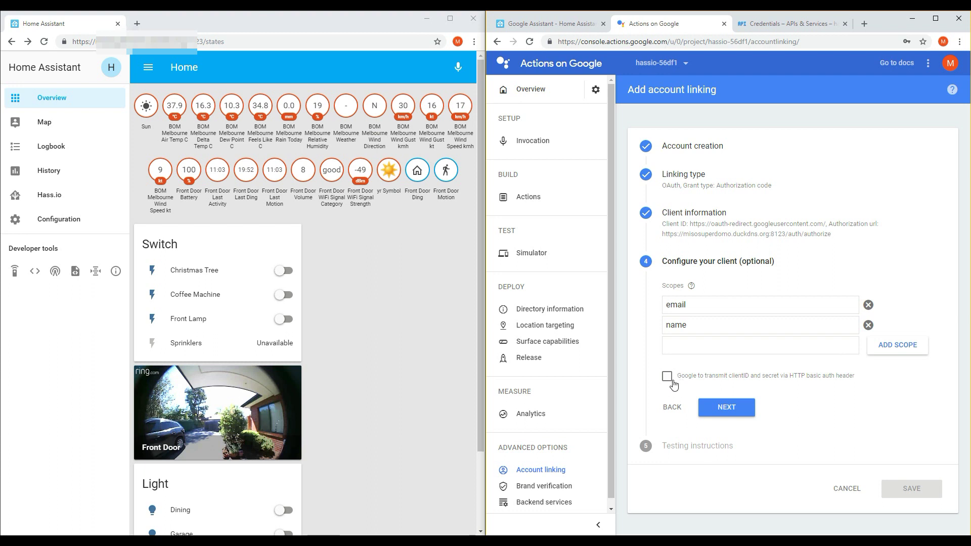
- Enter 'Anything here' as the testing instructions and save the account linking
click(724, 409)
click(710, 393)
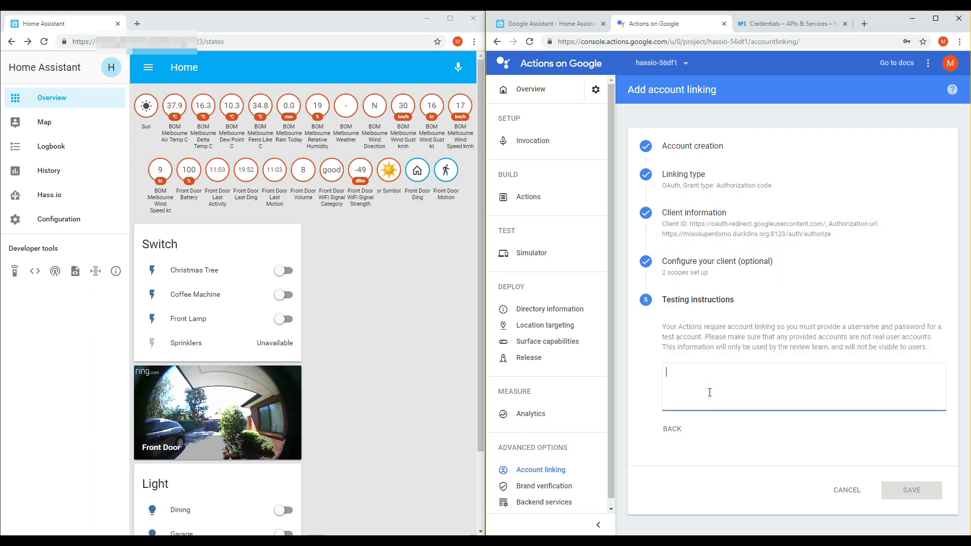
text(Anything here)
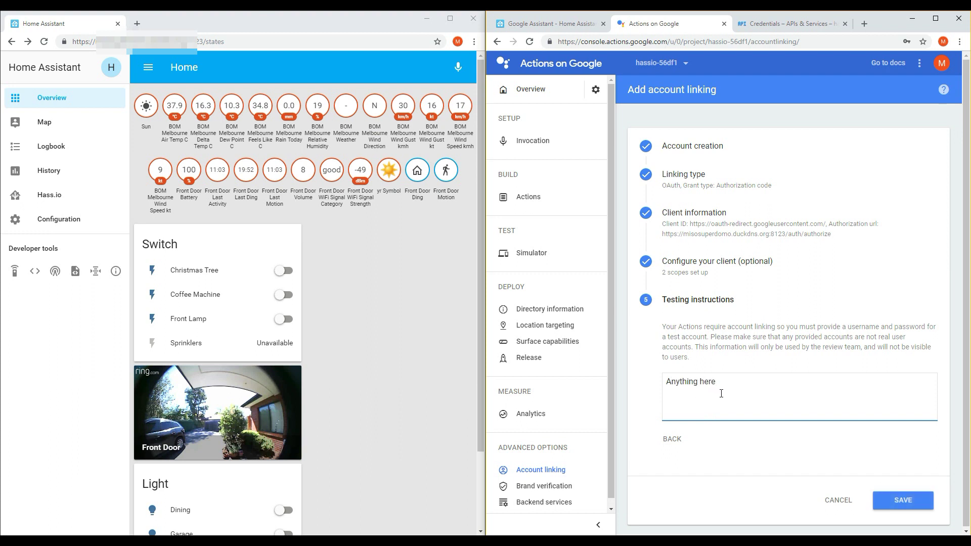
click(926, 499)
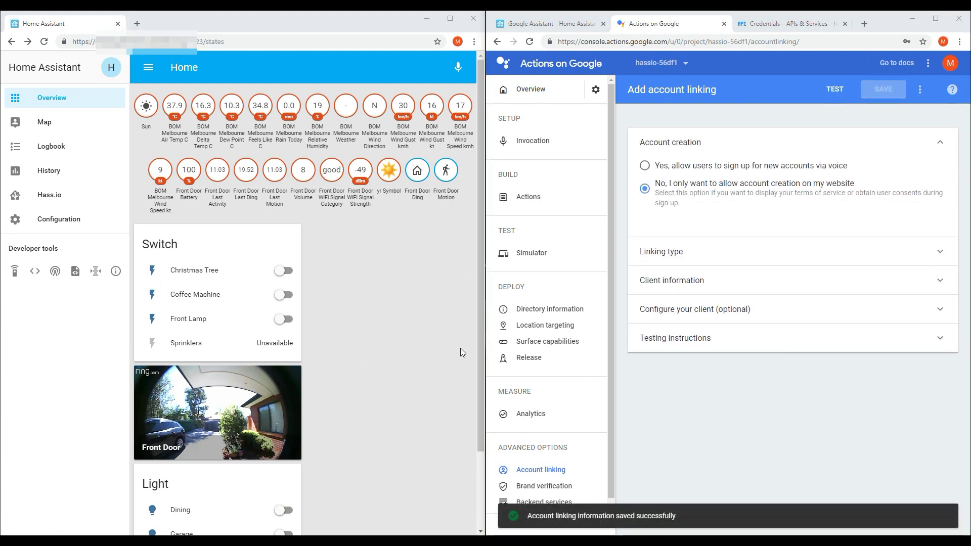
- Start simulator testing of the action with VERSION - Draft selected
click(883, 261)
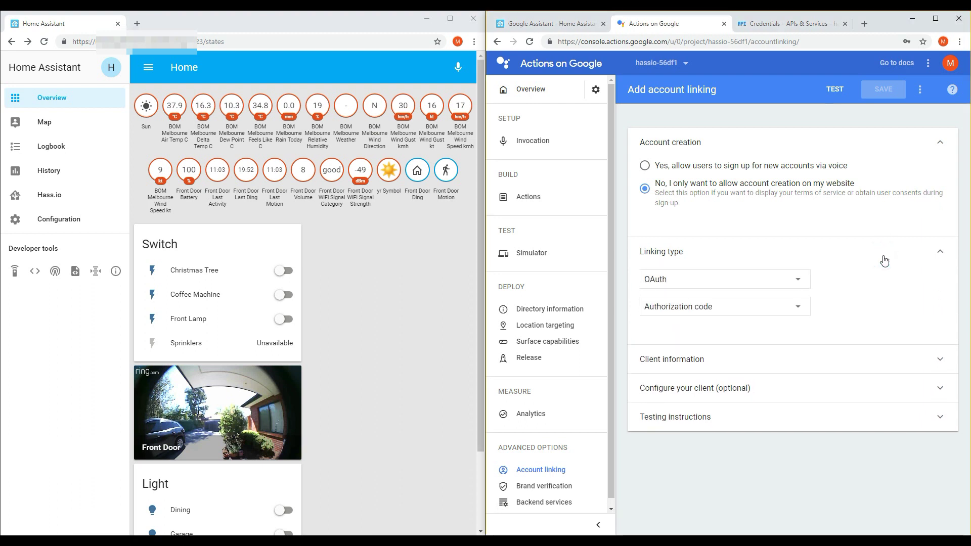
click(880, 362)
click(526, 255)
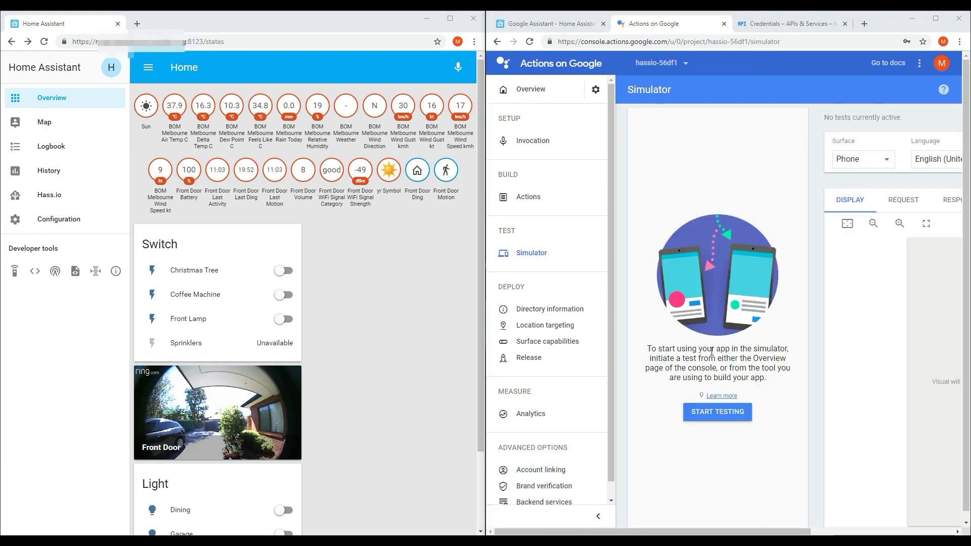
click(715, 416)
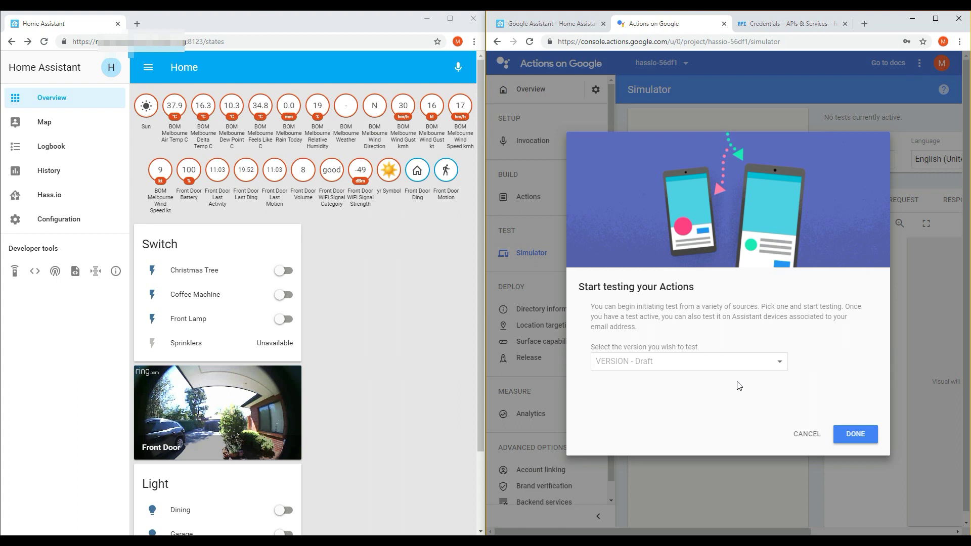
click(853, 435)
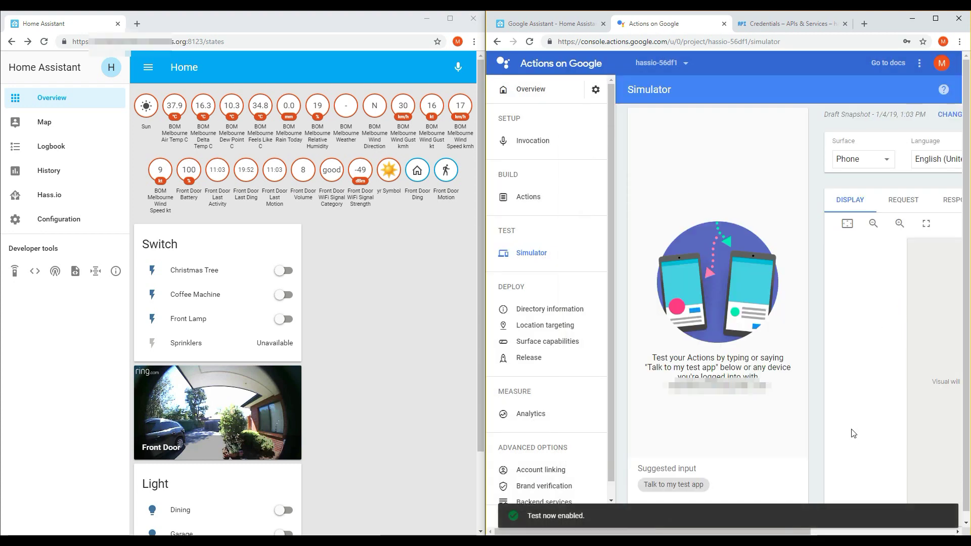
- Open the Google Assistant docs' configuration guide in a new tab
click(546, 23)
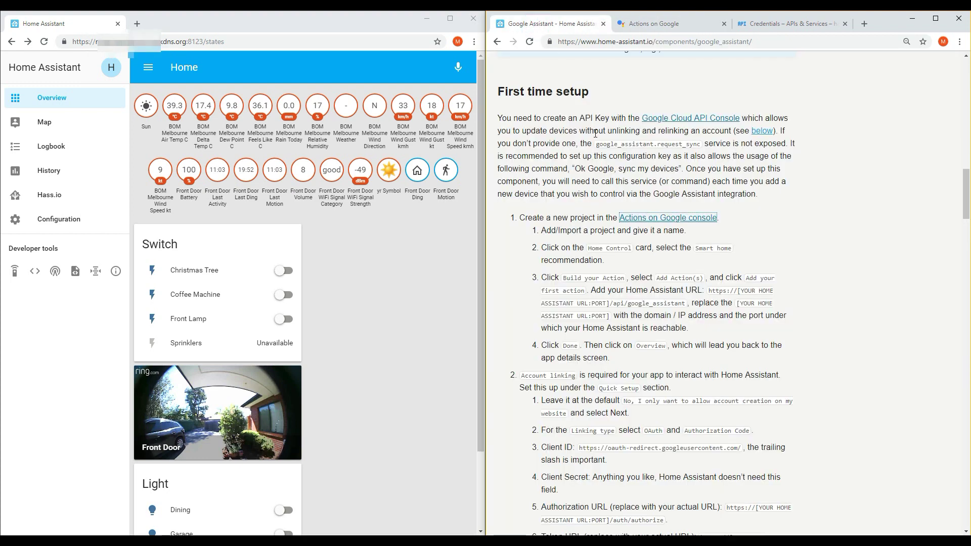
scroll(601, 255, down, 5)
scroll(601, 259, down, 10)
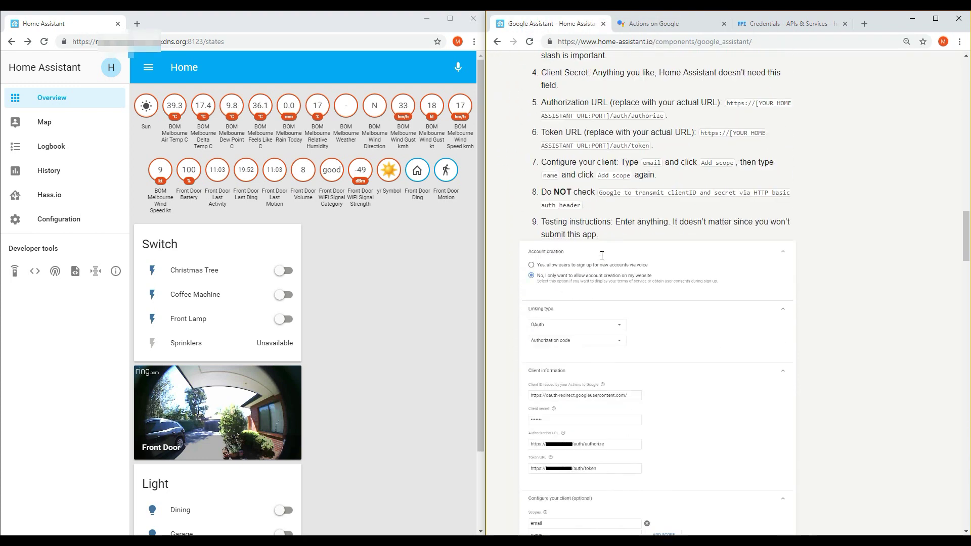
scroll(603, 259, down, 2)
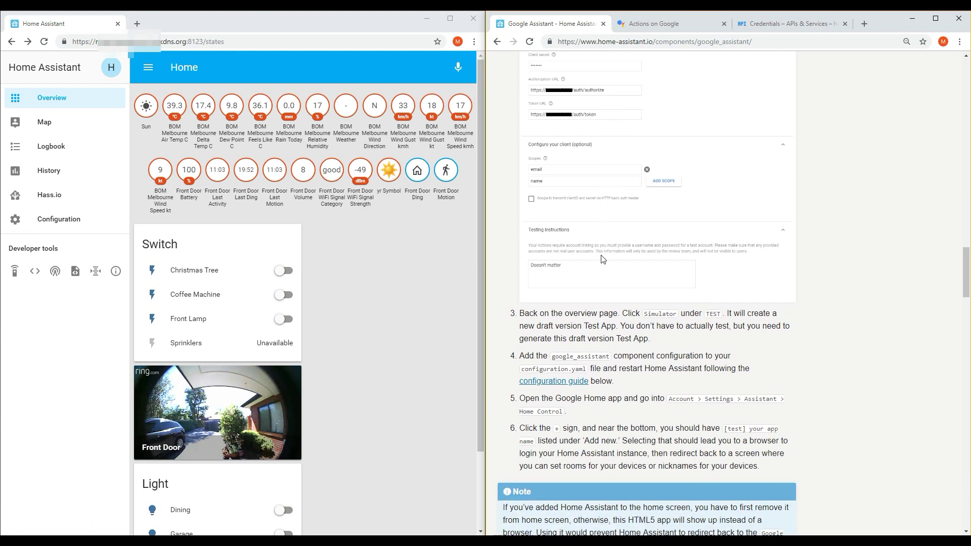
middle_click(567, 387)
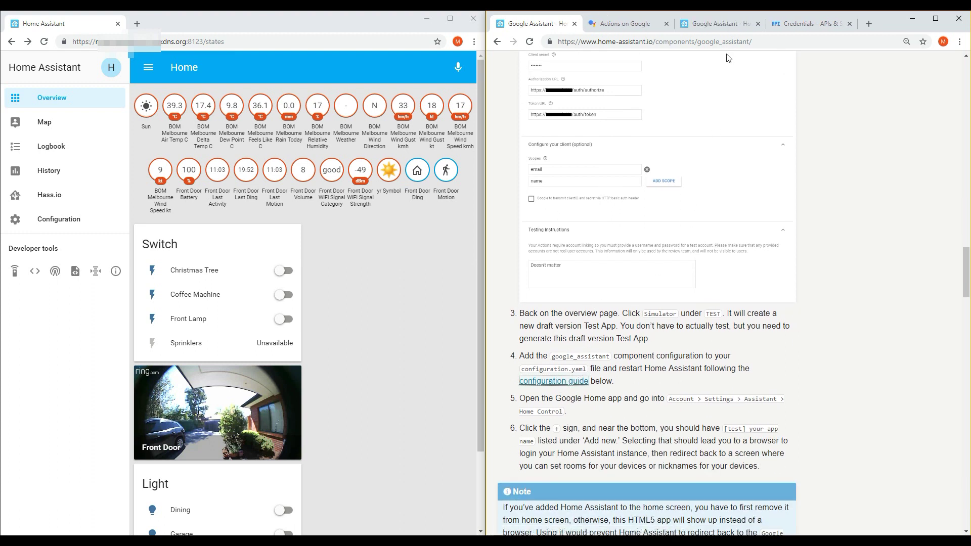
click(726, 27)
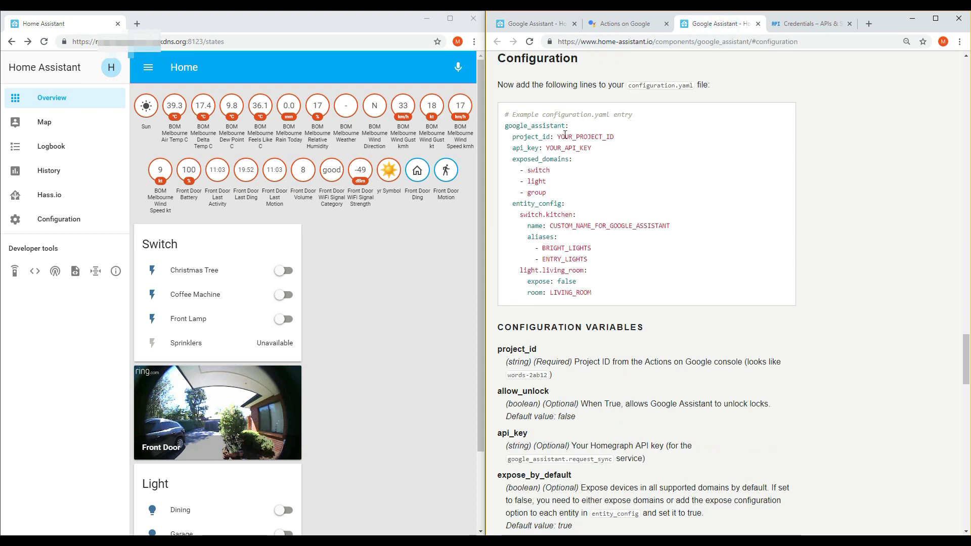
- Select and copy the example google_assistant YAML lines through the exposed domains
drag(506, 128, 606, 295)
click(584, 200)
drag(506, 126, 583, 193)
key(ctrl+c)
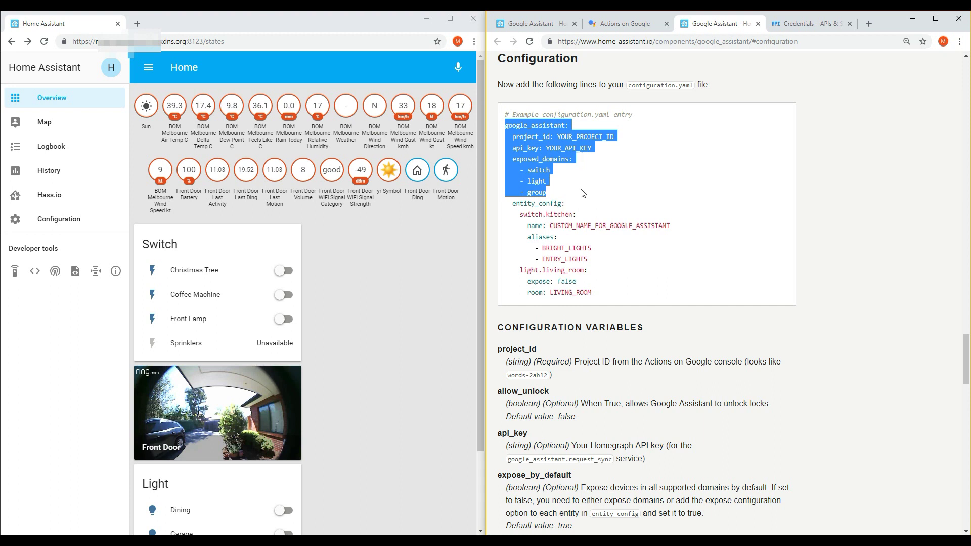
click(184, 446)
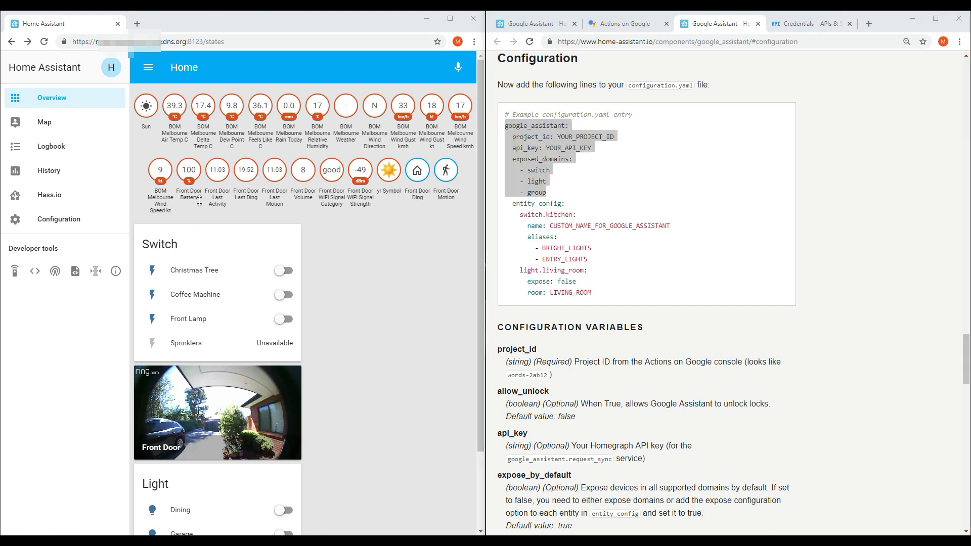
- Bring VS Code forward, dismiss its update popup, and add blank lines after the sun: entry
key(alt+Tab)
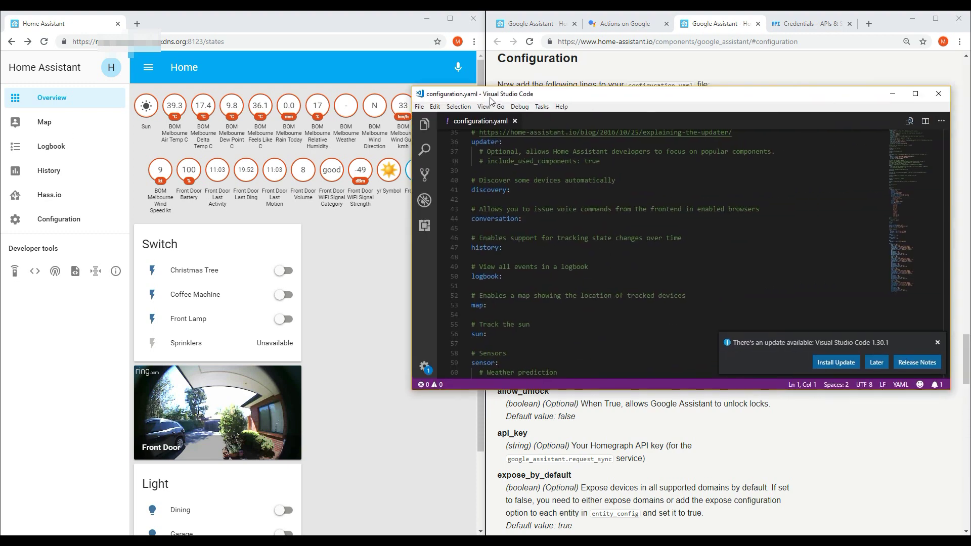
drag(463, 99, 186, 111)
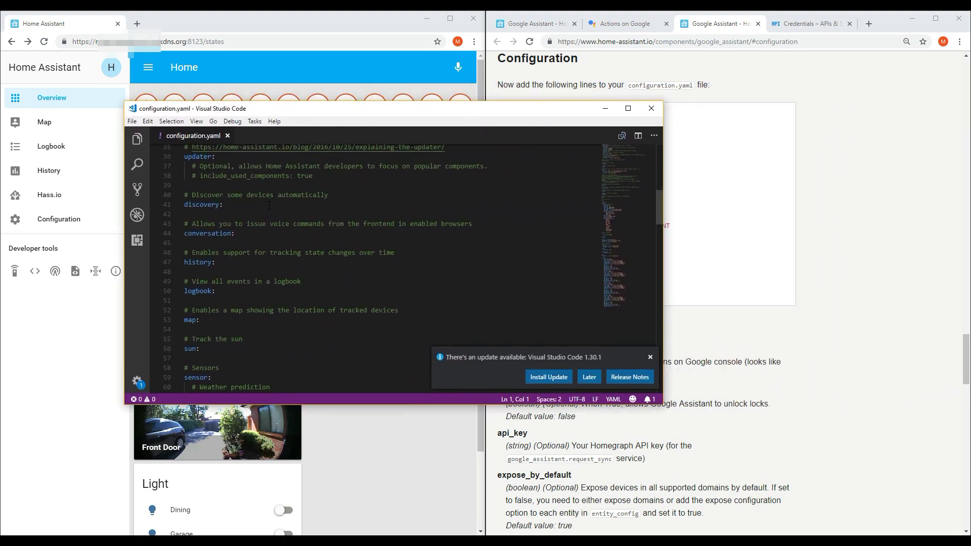
click(651, 357)
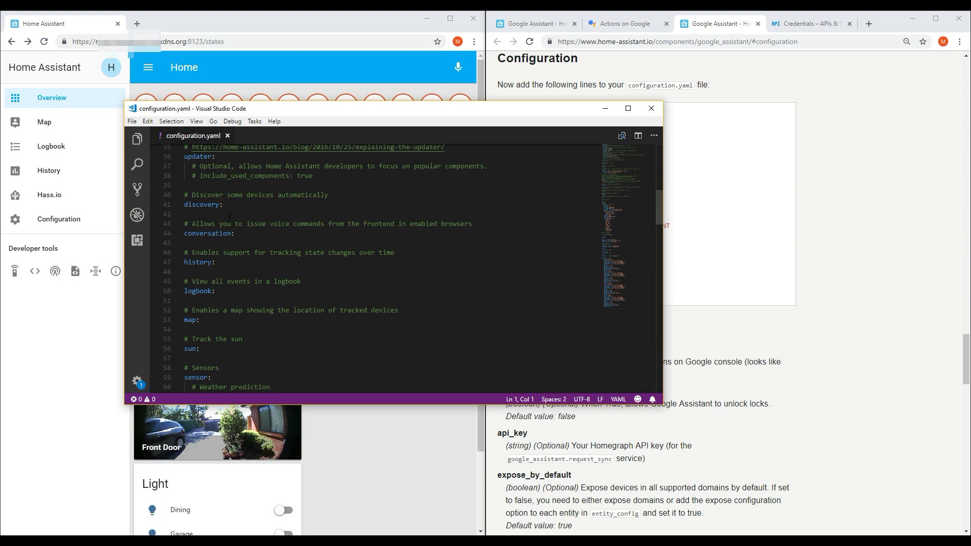
scroll(230, 223, down, 1)
click(202, 336)
key(Return)
key(Return)
click(197, 339)
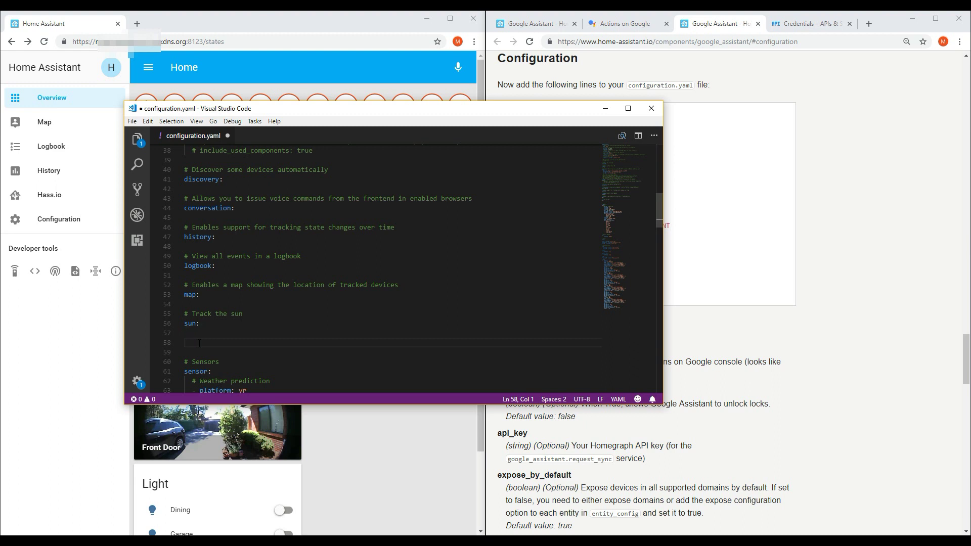
- Add a '# Google Home Integration' comment, paste the google_assistant block, and select YOUR_PROJECT_ID
text(# Google Home Integration)
key(Return)
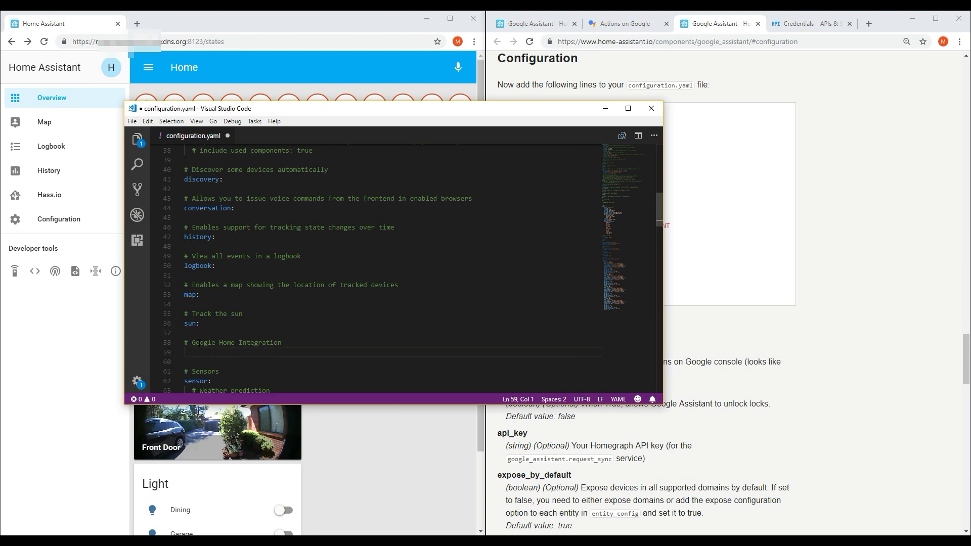
key(ctrl+v)
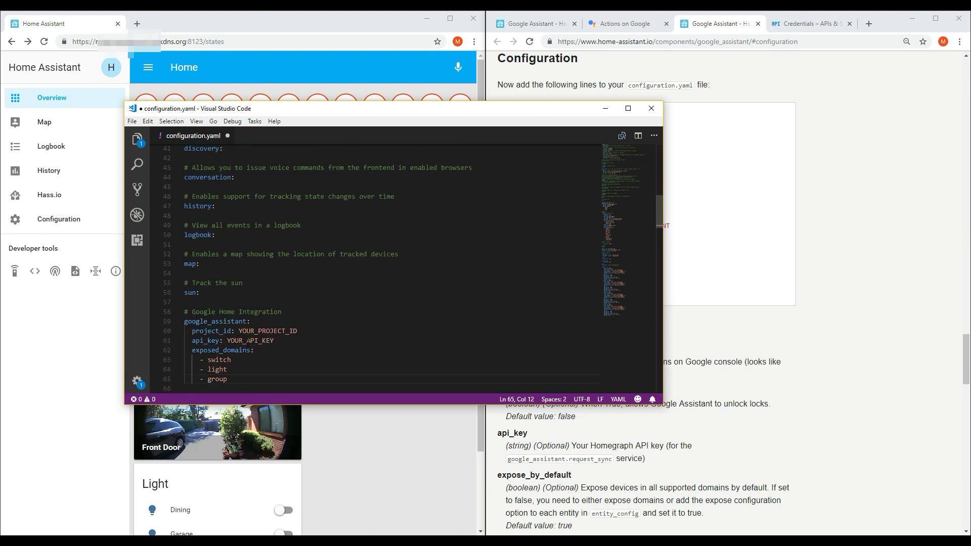
scroll(248, 341, down, 1)
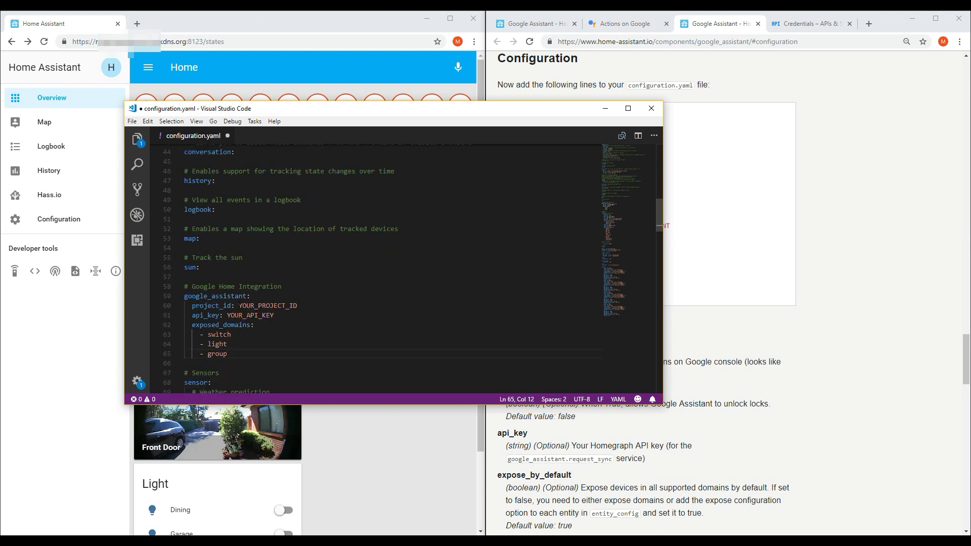
drag(239, 306, 299, 306)
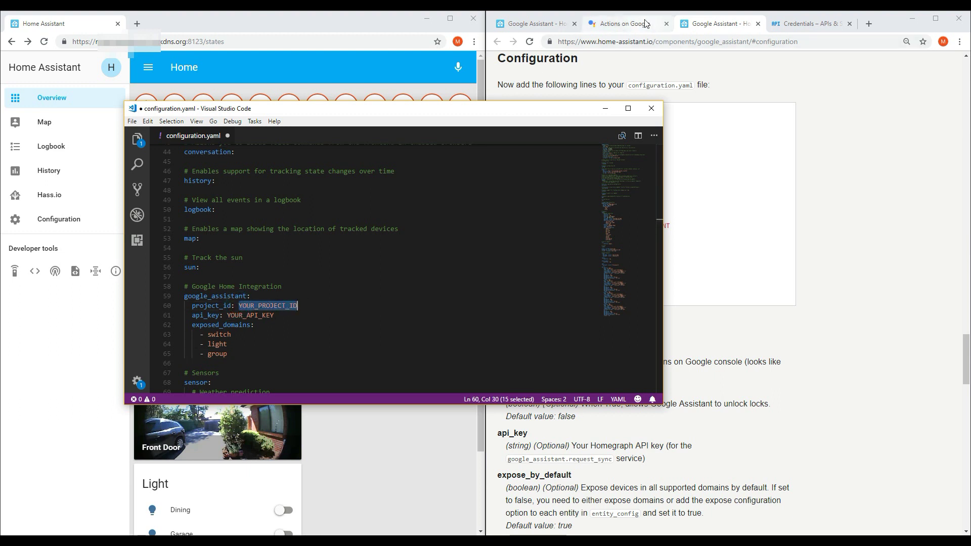
- Copy project ID hassio-56df1 from Actions on Google project settings over the YOUR_PROJECT_ID placeholder
click(626, 24)
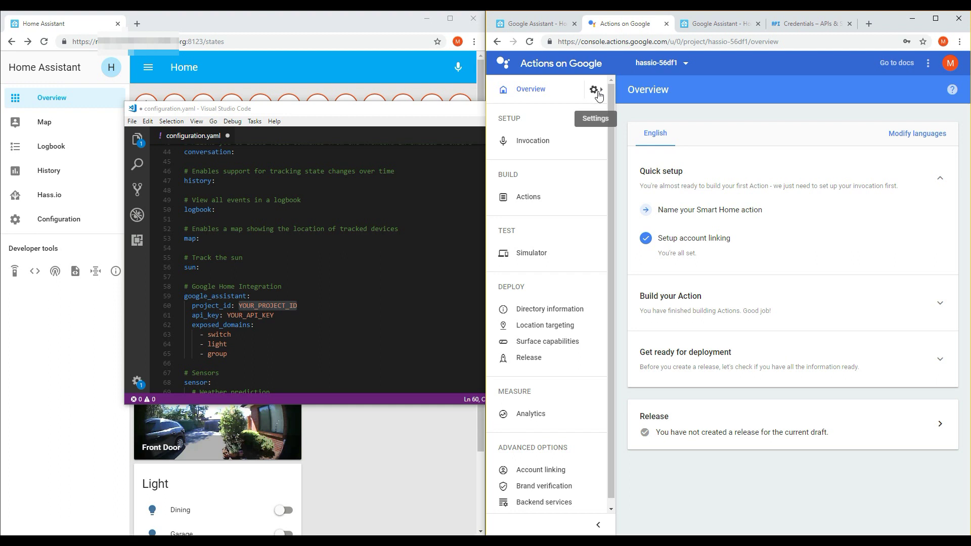
click(597, 91)
click(655, 94)
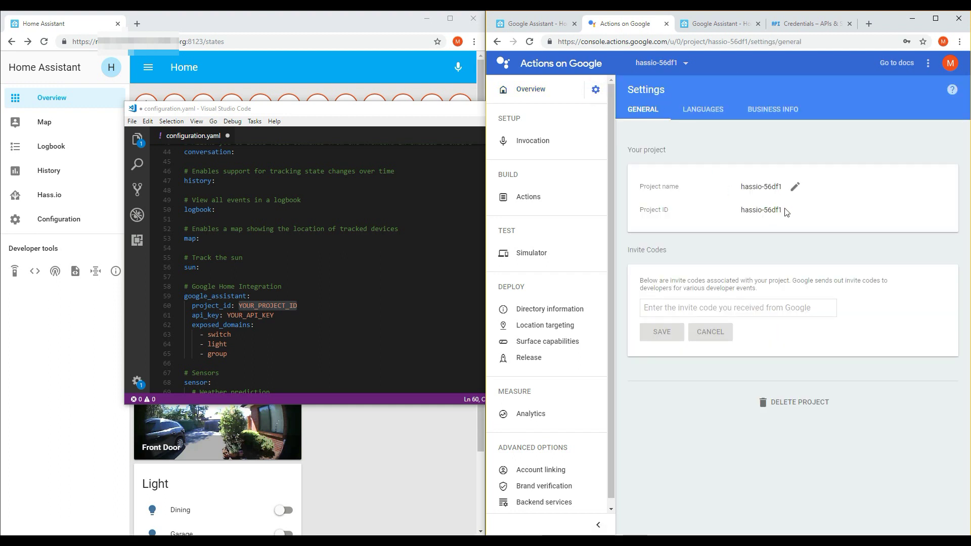
drag(785, 212, 743, 213)
key(ctrl+c)
double_click(261, 306)
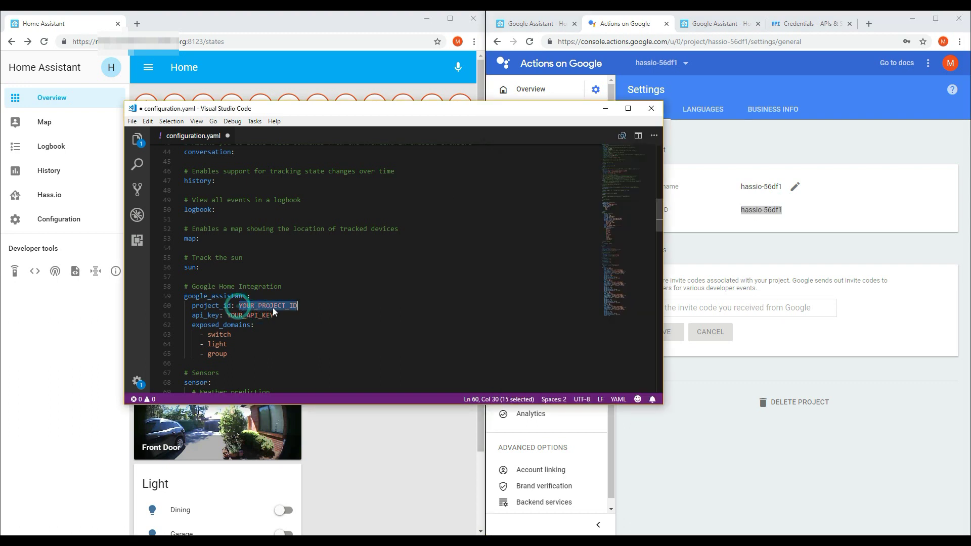
key(ctrl+v)
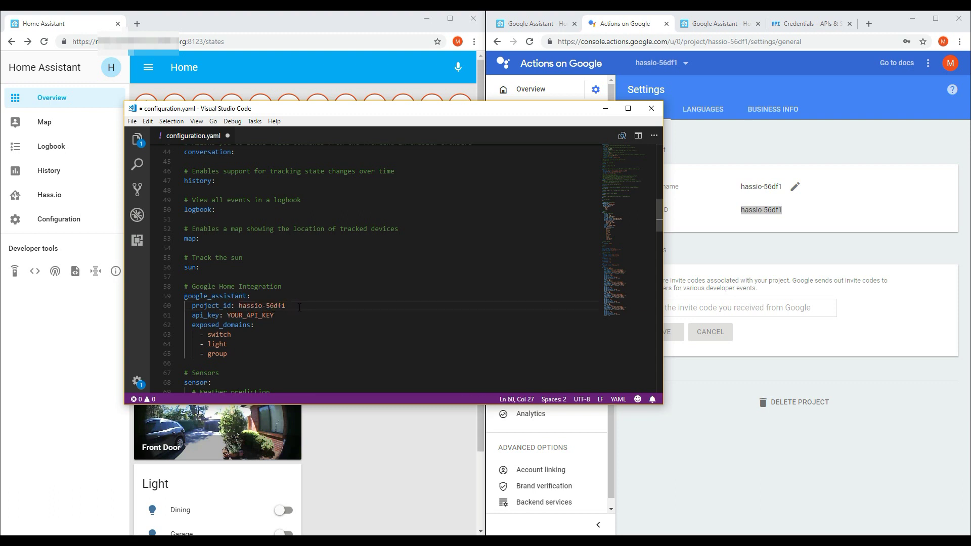
click(717, 179)
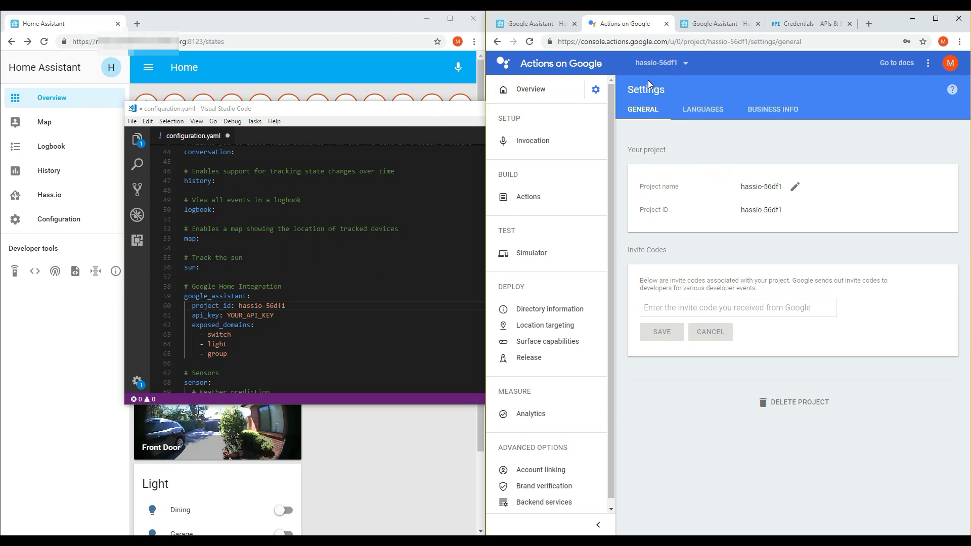
- Enable the HomeGraph API for hassio-56df1 and go to the project's Credentials page
click(786, 27)
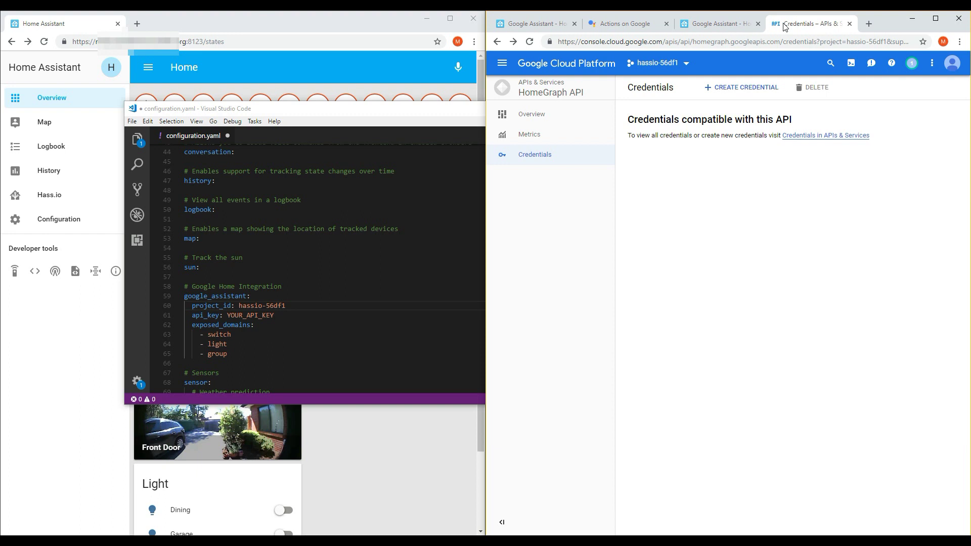
click(540, 120)
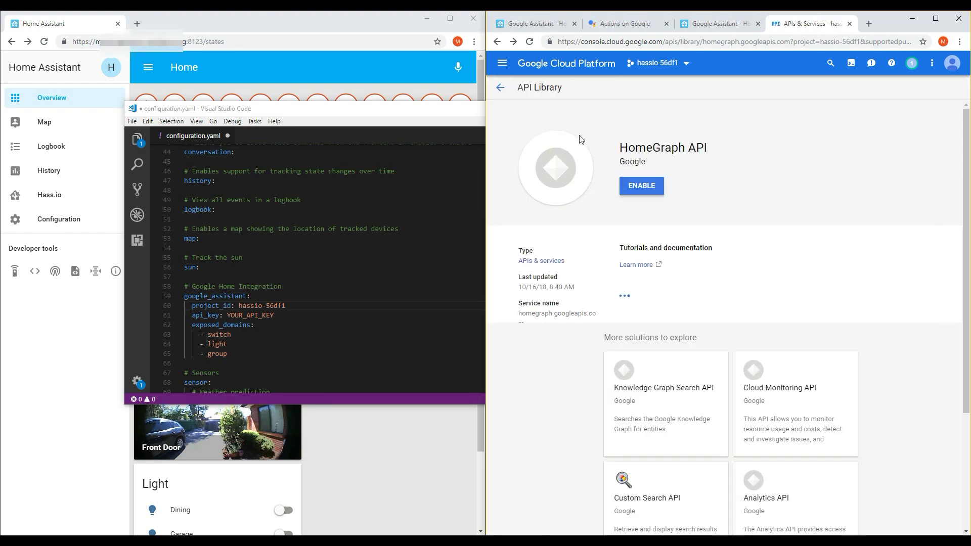
click(642, 186)
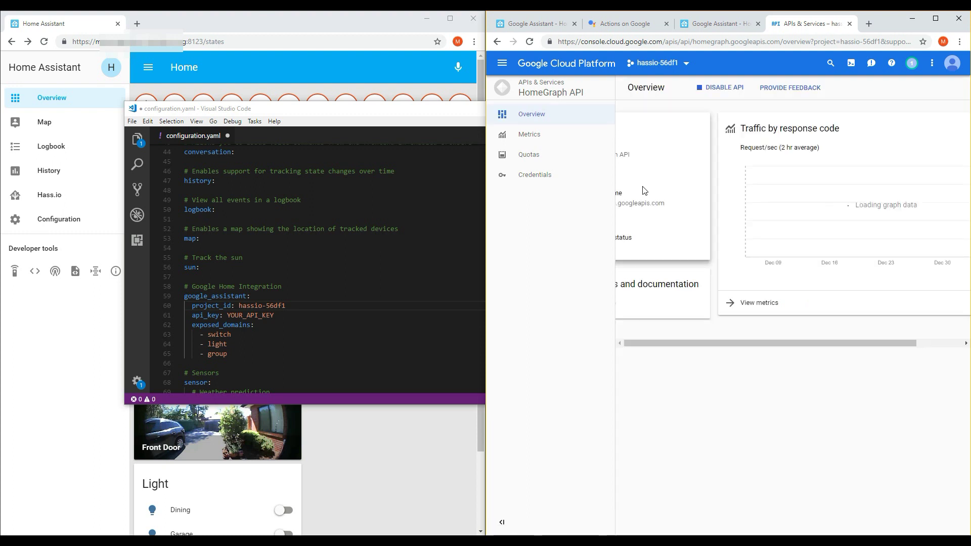
click(678, 138)
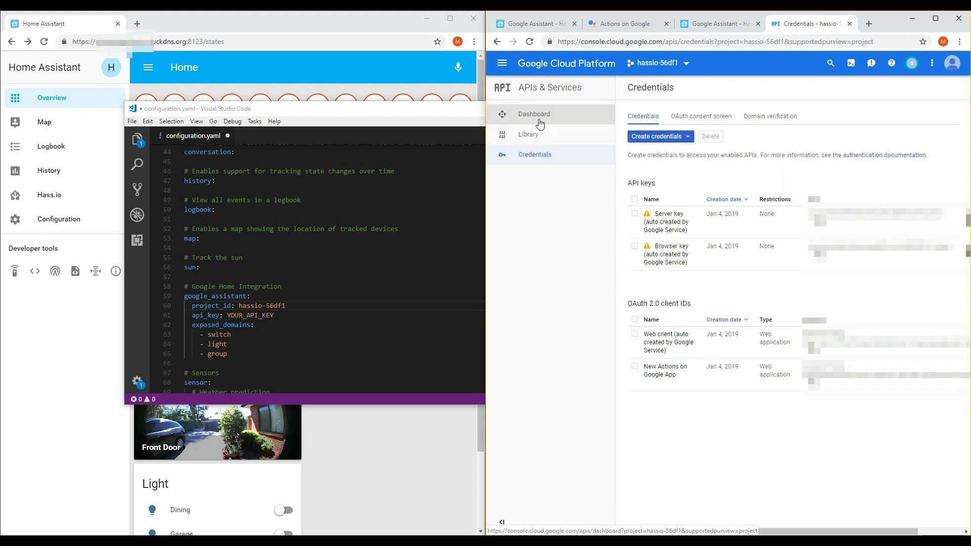
- Create a new API key and paste it over YOUR_API_KEY on line 61 of configuration.yaml
click(660, 138)
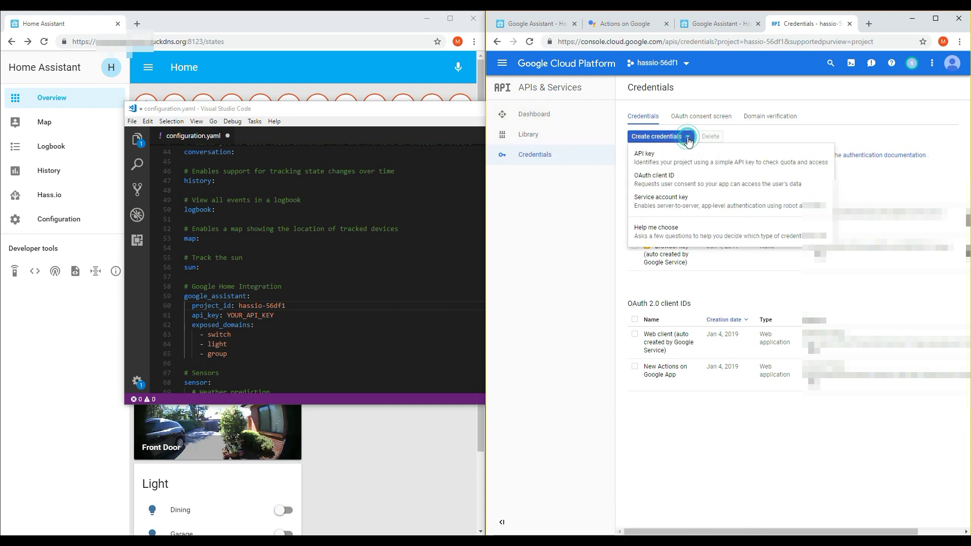
click(651, 164)
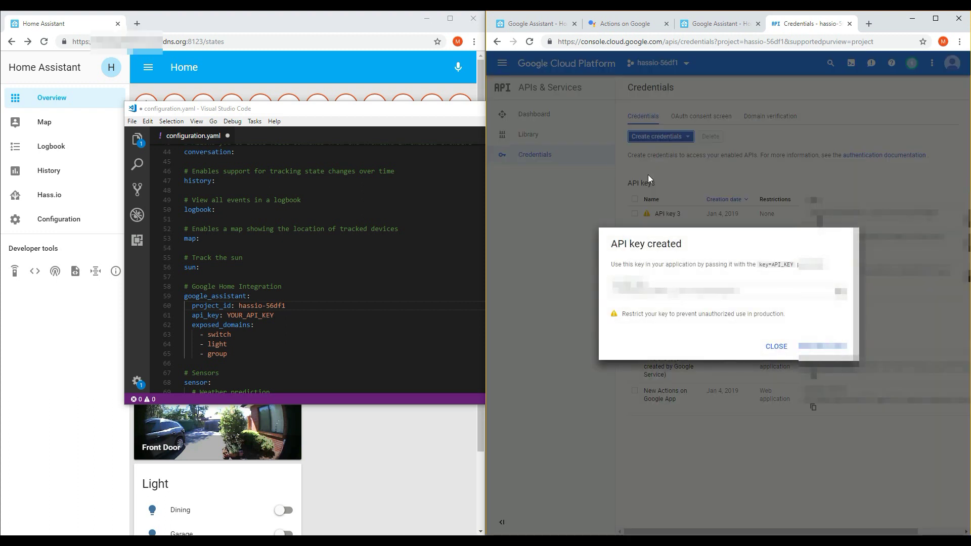
drag(734, 292, 613, 292)
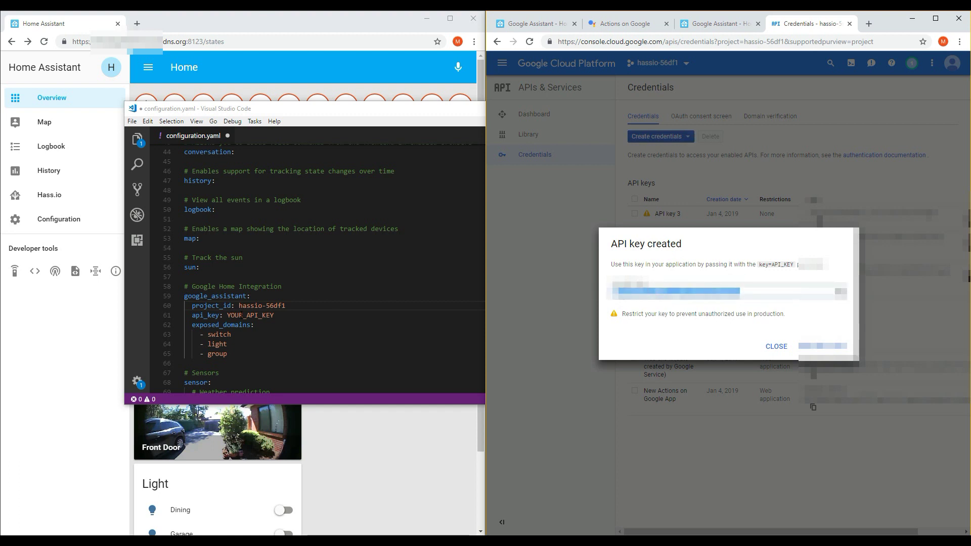
click(227, 316)
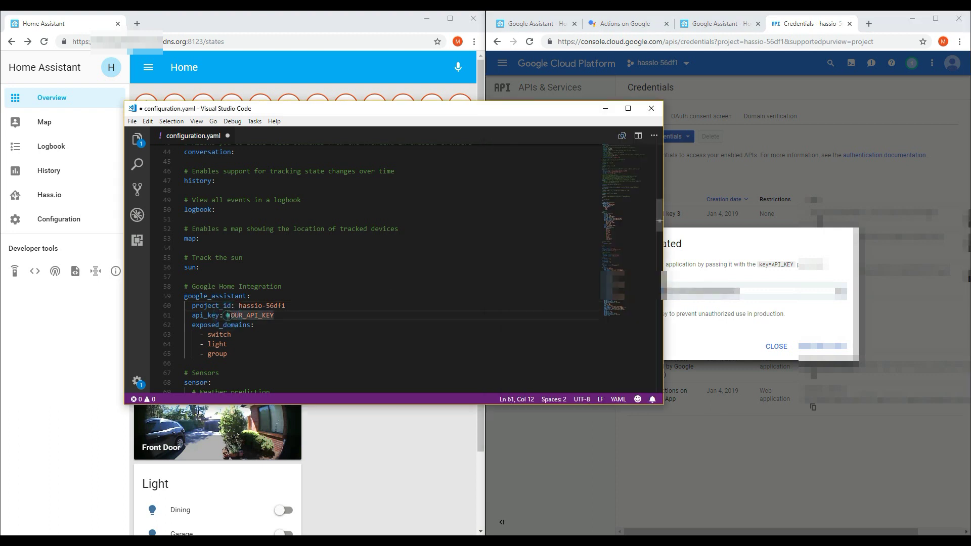
drag(227, 315, 274, 315)
key(ctrl+v)
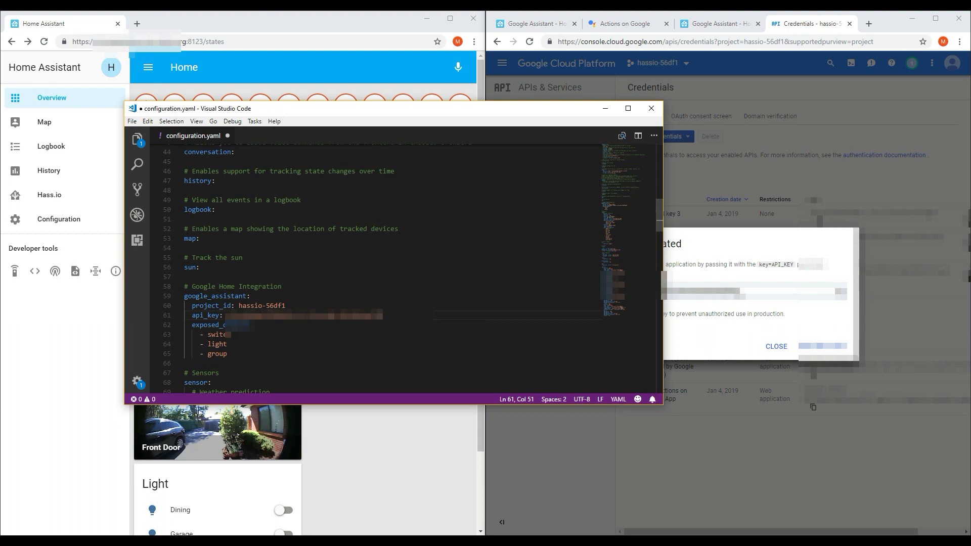
click(766, 295)
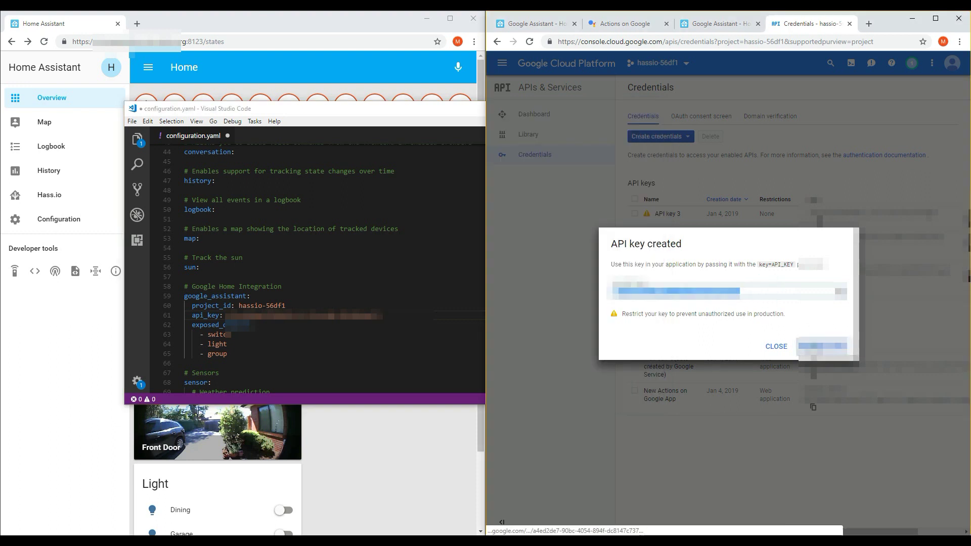
- Rename 'API key 3' to 'Hassio Key' and save it
click(813, 346)
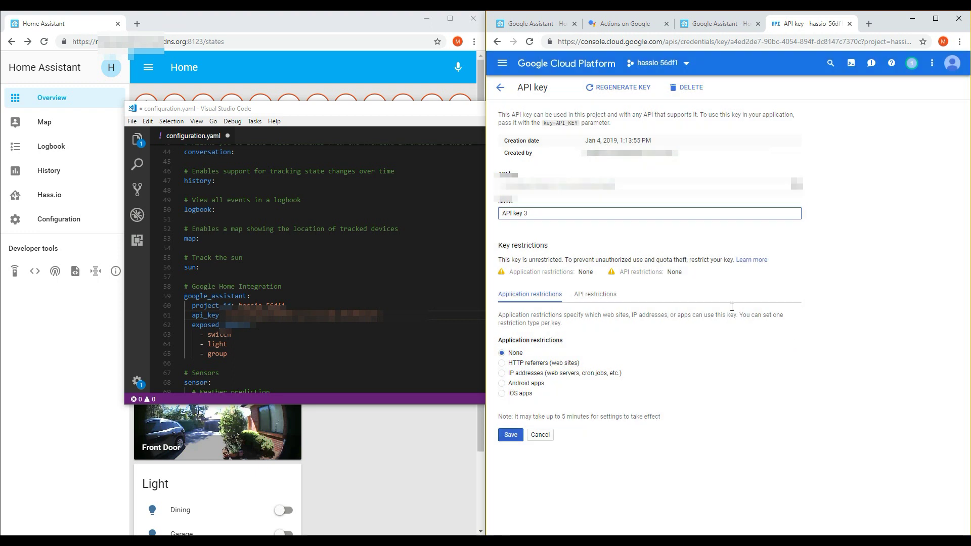
drag(532, 215, 485, 212)
text(Hassio Key)
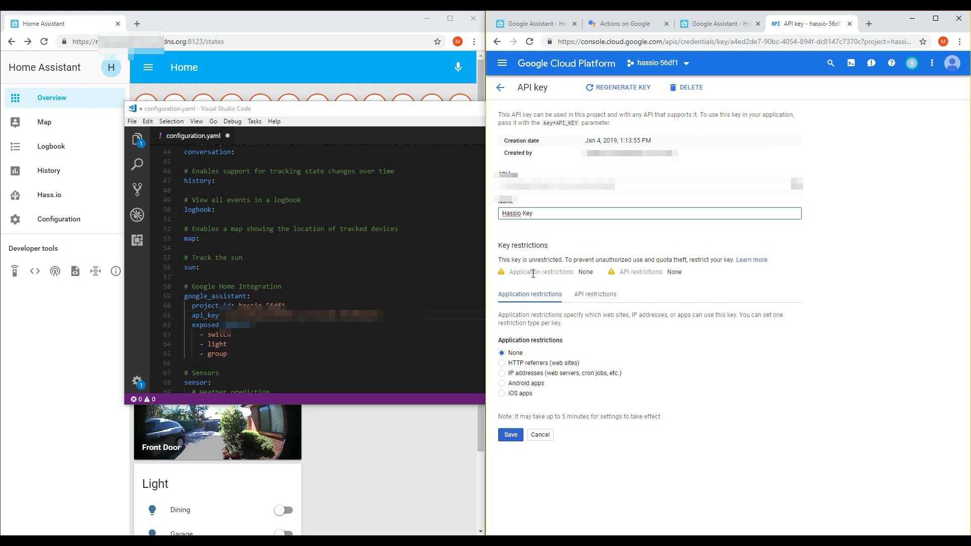
click(512, 441)
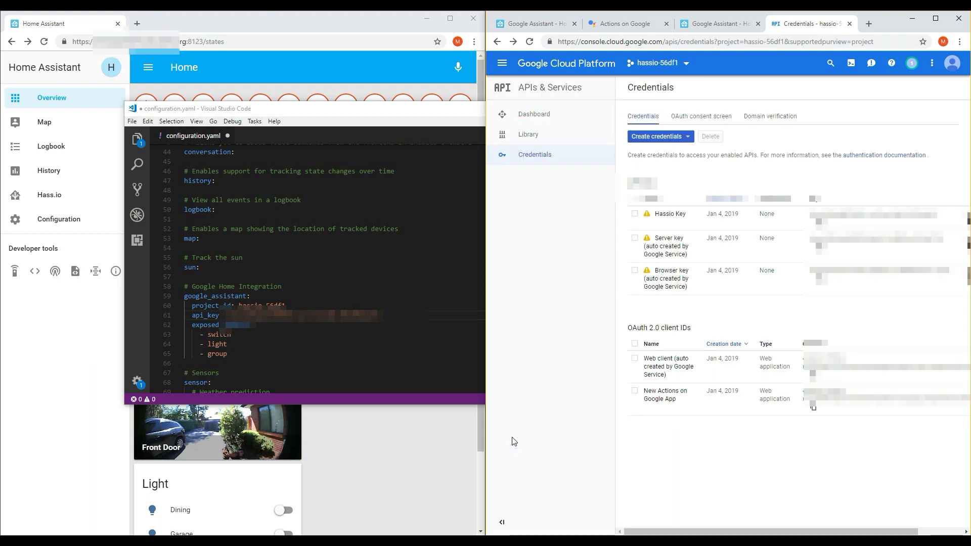
- Save configuration.yaml in VS Code via File > Save
click(303, 267)
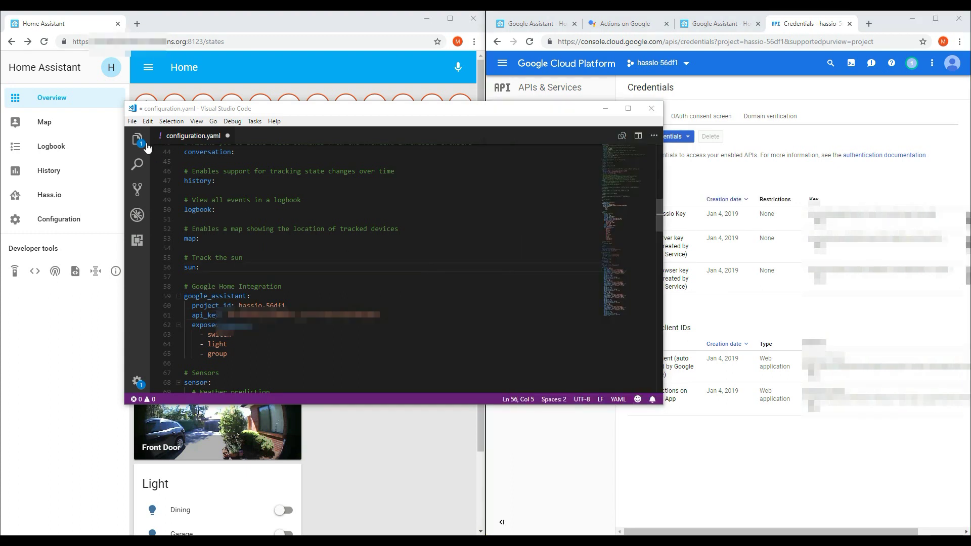
click(132, 123)
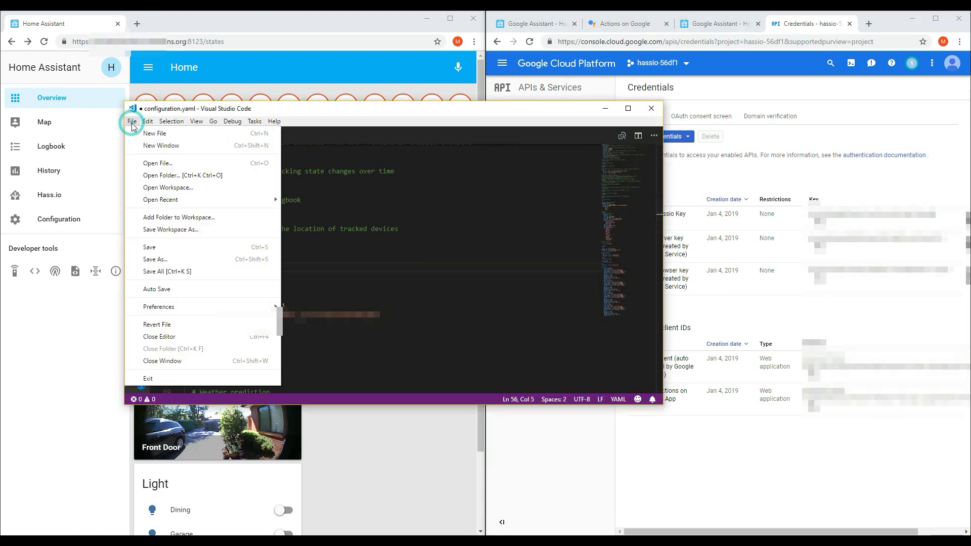
click(159, 250)
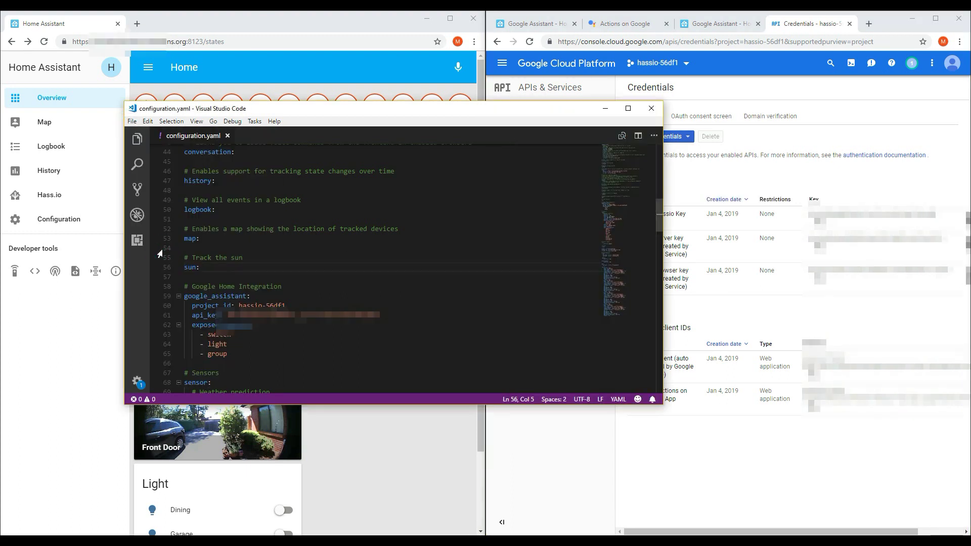
- Restart the Home Assistant server from Configuration > General server management
click(191, 24)
click(59, 220)
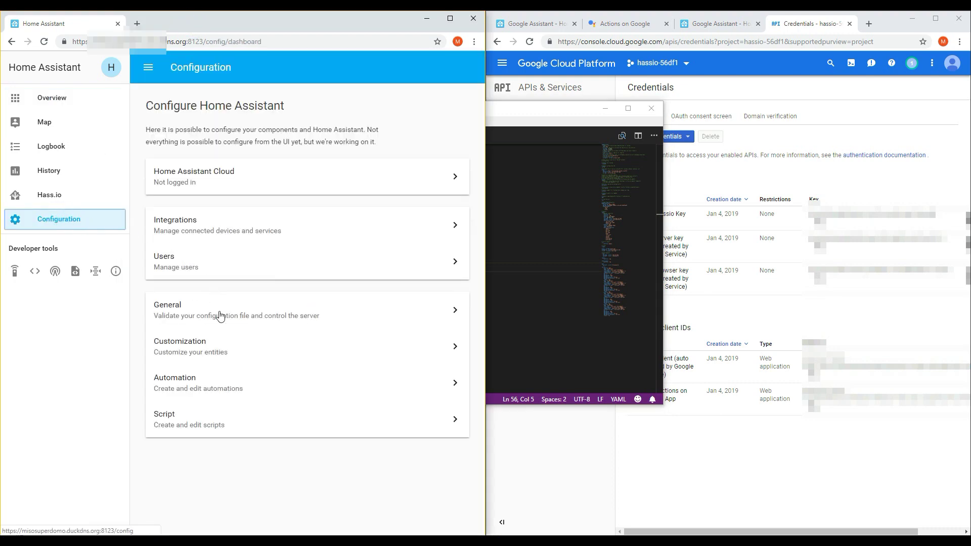
click(220, 316)
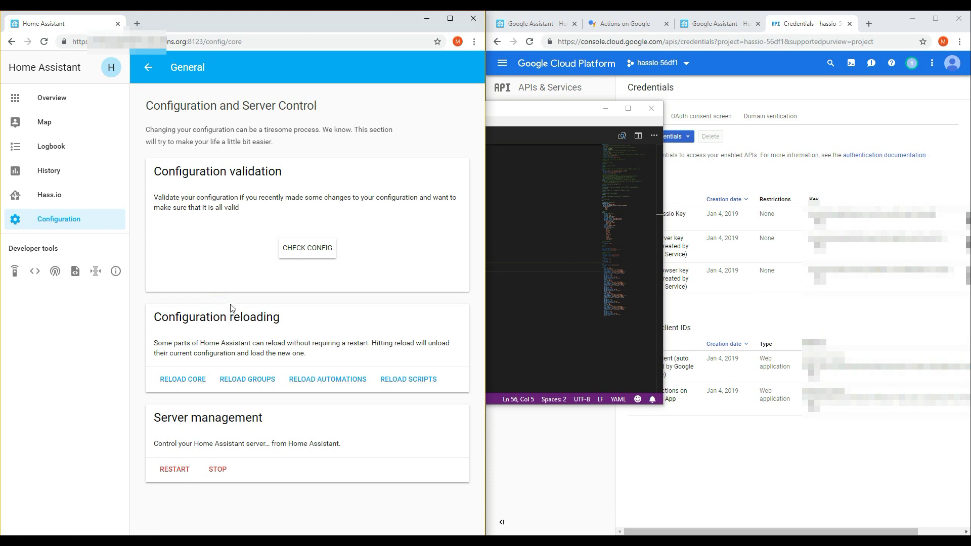
click(181, 474)
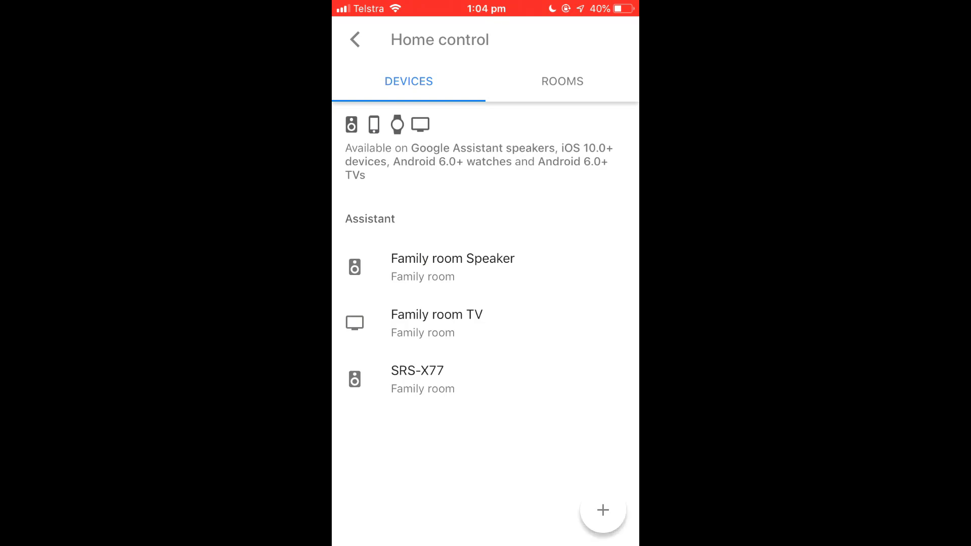
- Add the Home Assistant test service and log in with the Home Assistant username and pasted password
click(603, 510)
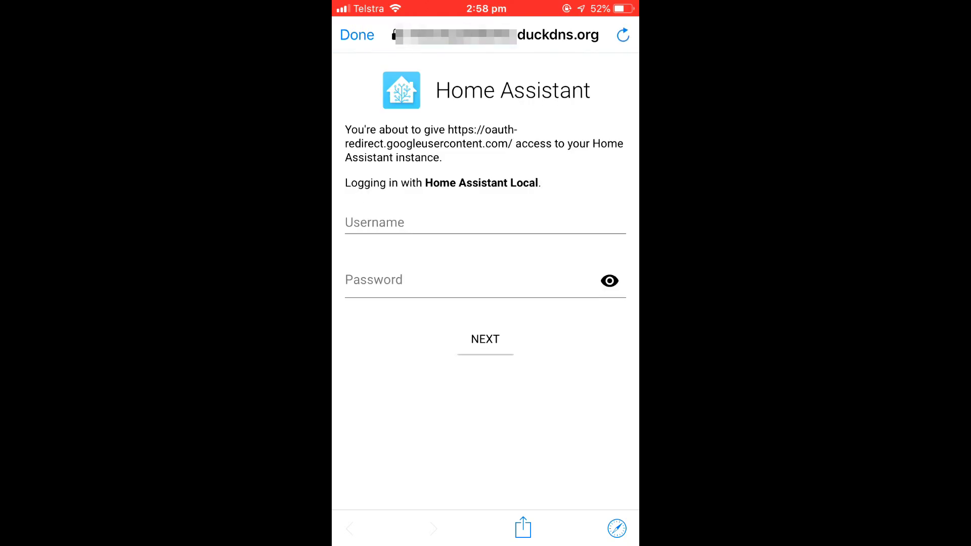
click(374, 223)
text(hassio)
click(374, 242)
click(349, 184)
click(350, 185)
click(349, 185)
click(446, 145)
key(Return)
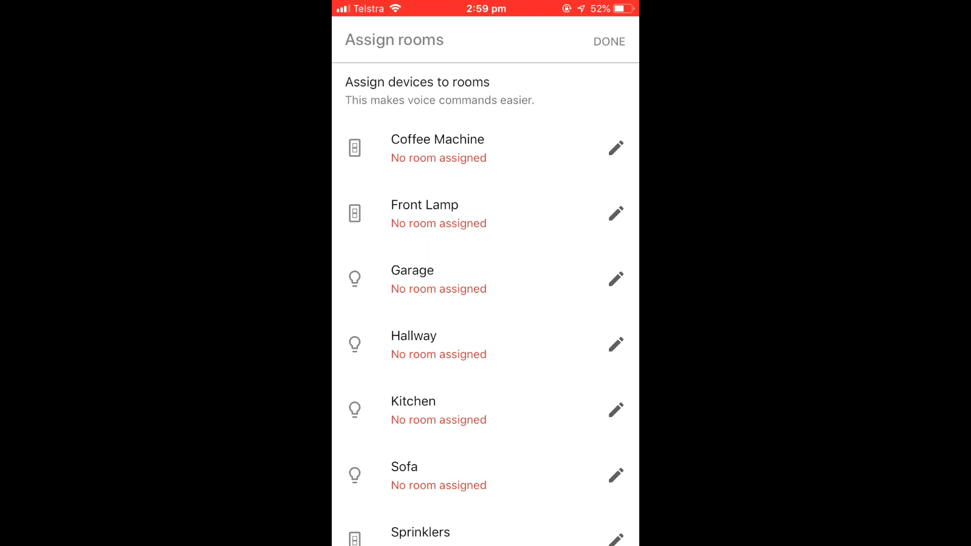
- Assign a device to the Family room, finish setup, and show Unlink account for '[test] my test app'
click(616, 148)
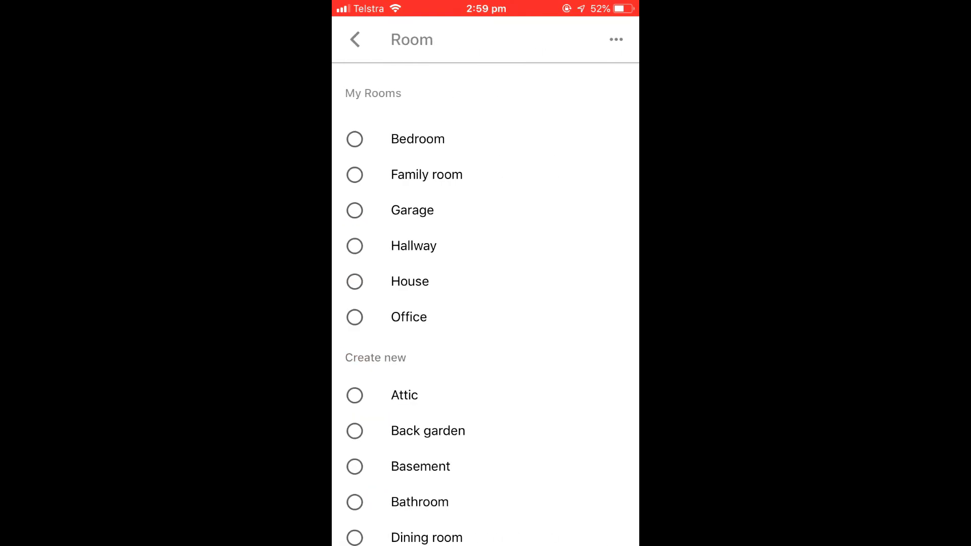
click(355, 175)
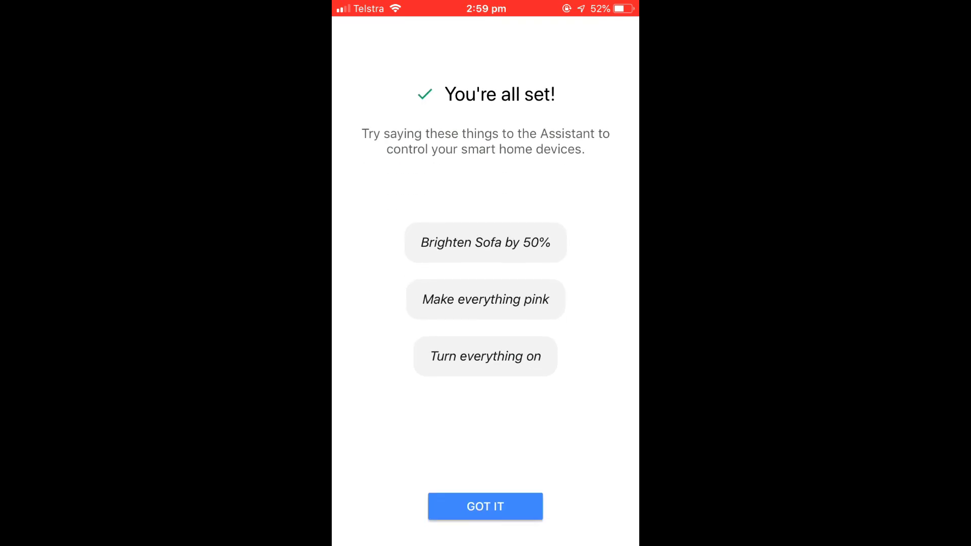
click(486, 506)
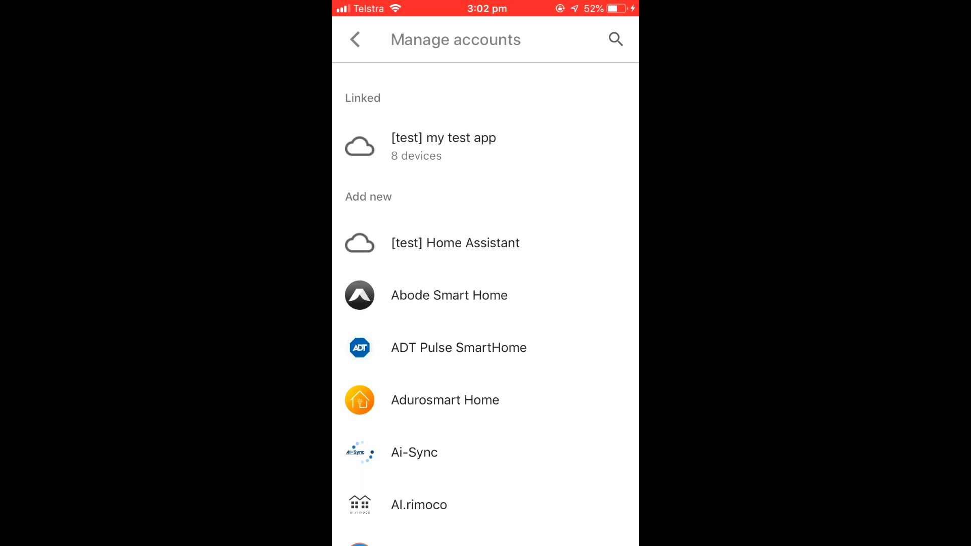
click(444, 146)
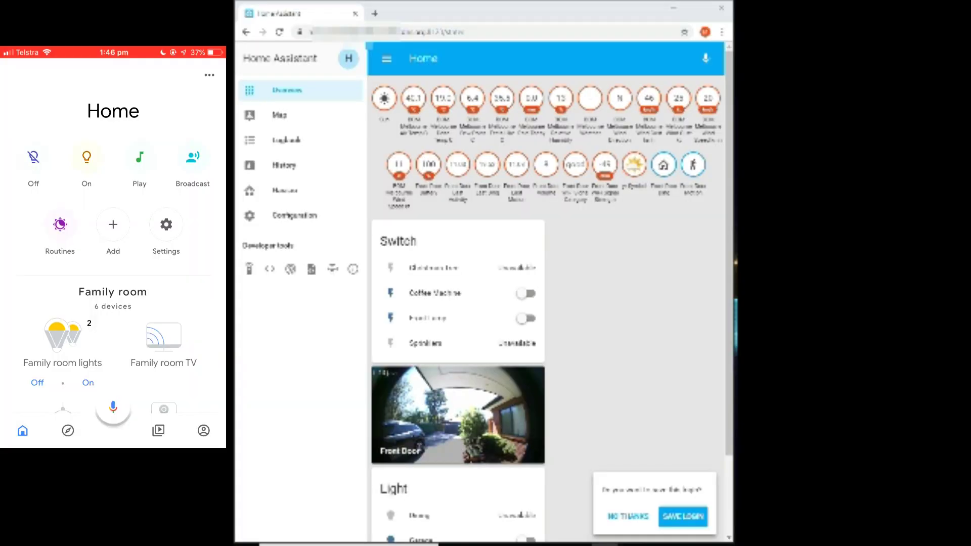
- Scroll through the Google Home device list to review imported devices grouped by room
scroll(113, 242, down, 5)
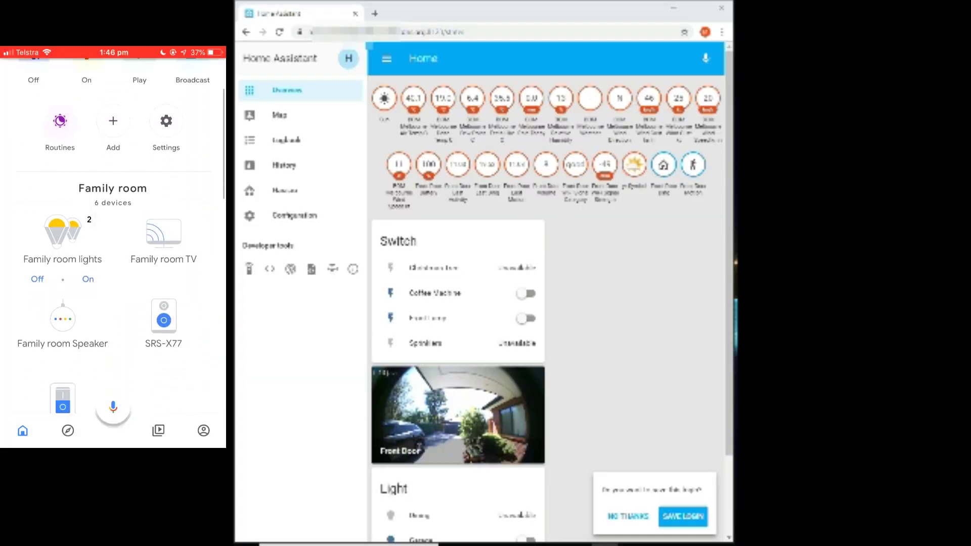
scroll(113, 243, down, 5)
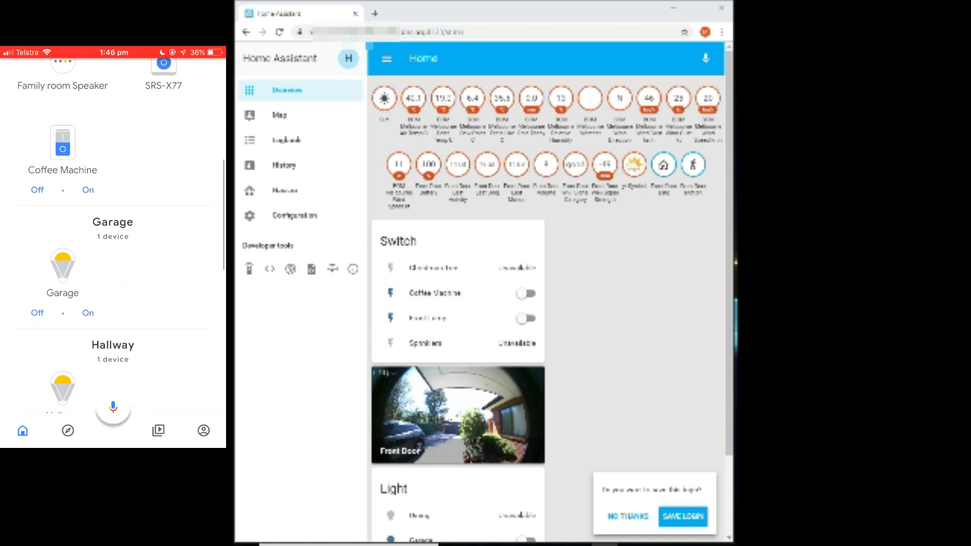
scroll(113, 242, down, 5)
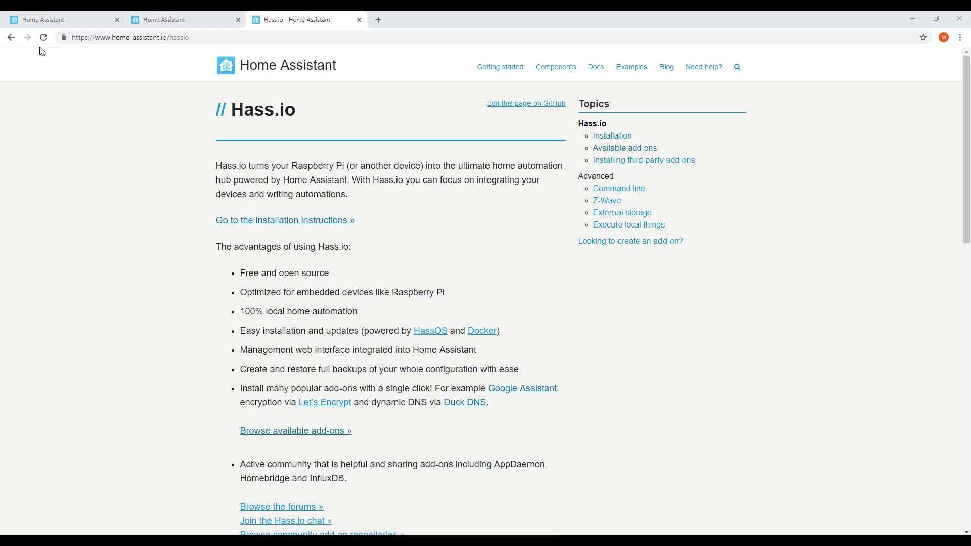
- On the Home Assistant dashboard, check Front Door Motion, then view the Doorbell Motion Light automation details
click(35, 21)
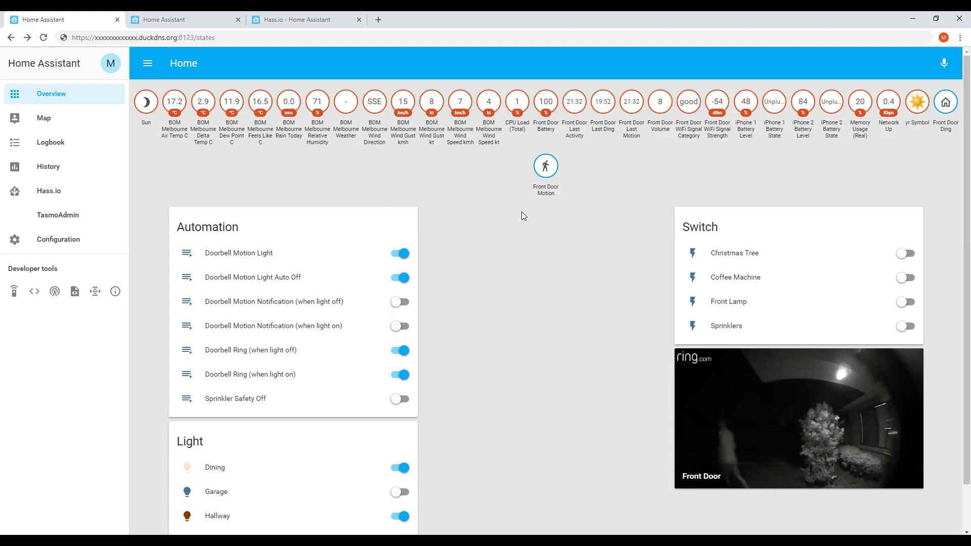
click(546, 169)
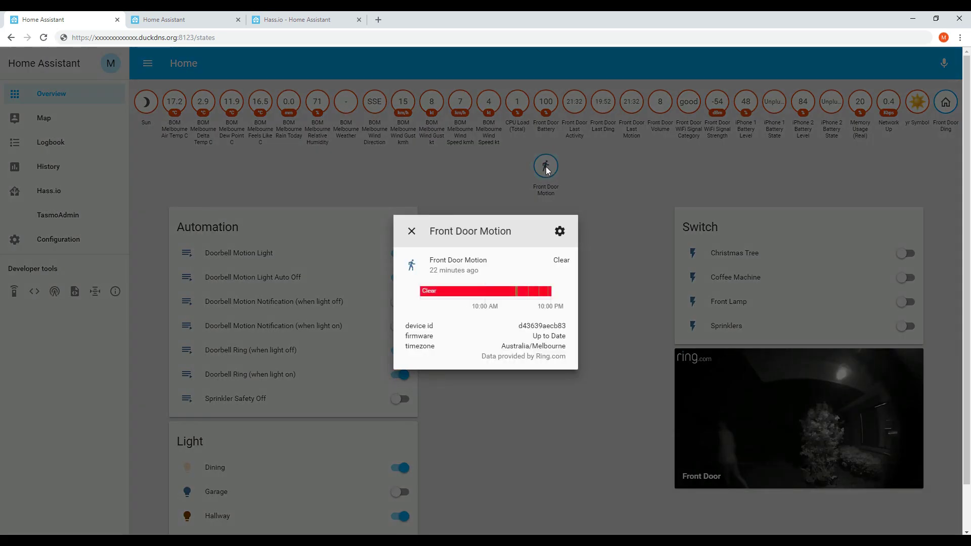
click(411, 233)
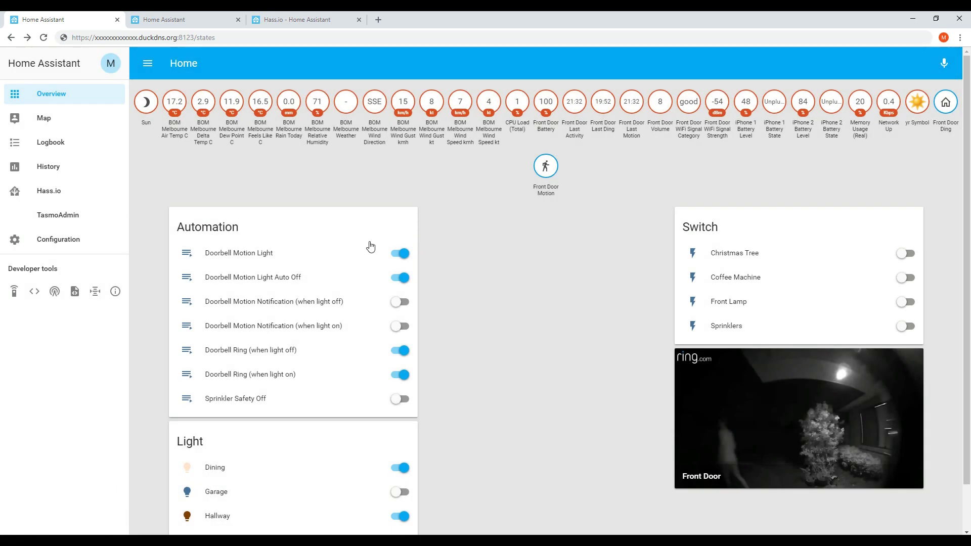
click(187, 254)
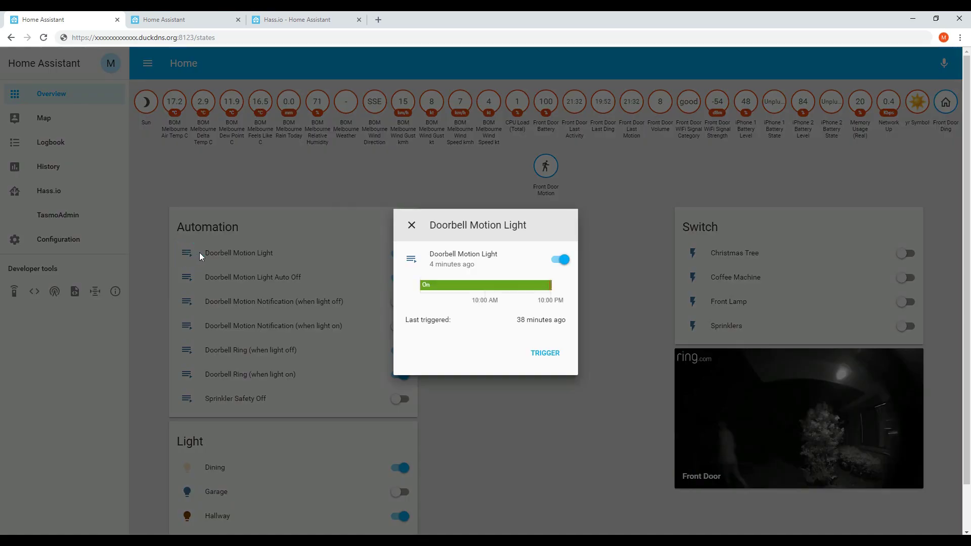